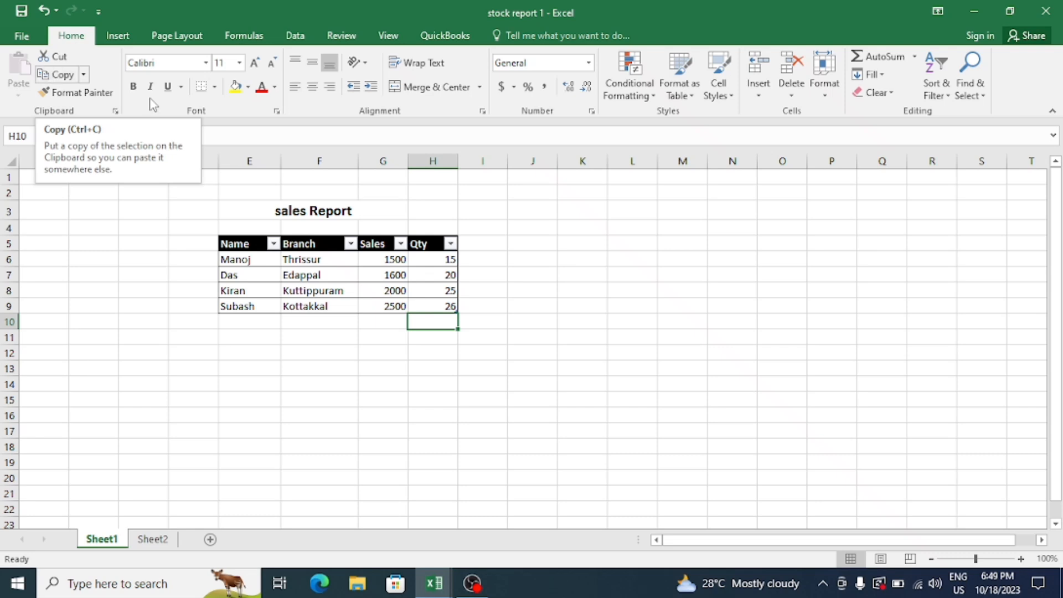
Step: Cut the Thrissur sales value from cell G6 and paste it into G9 of the sales table
{"action": "left_click", "coordinate": [497, 264]}
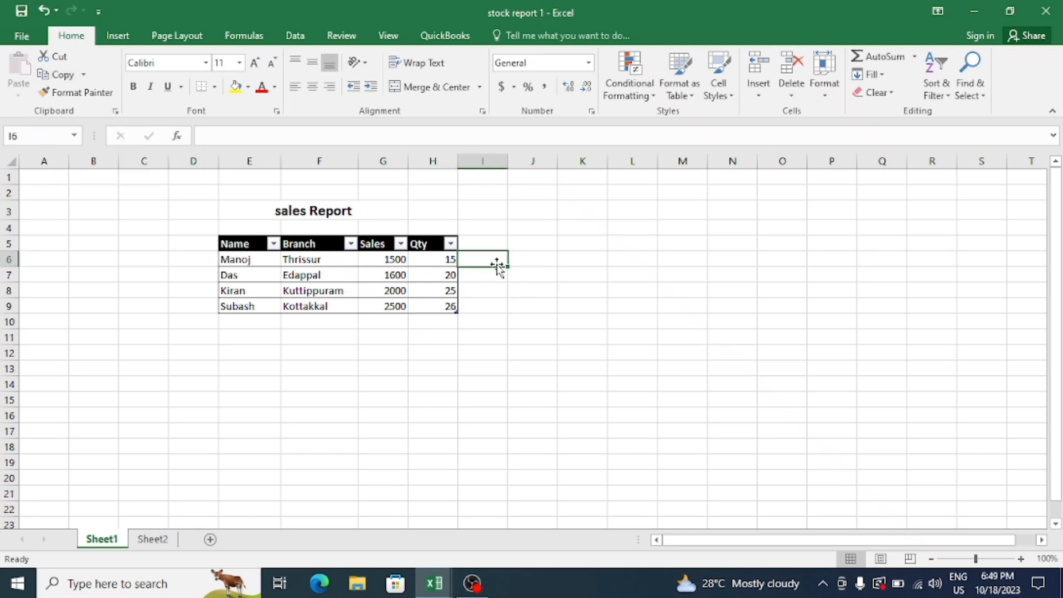
{"action": "left_click", "coordinate": [384, 260]}
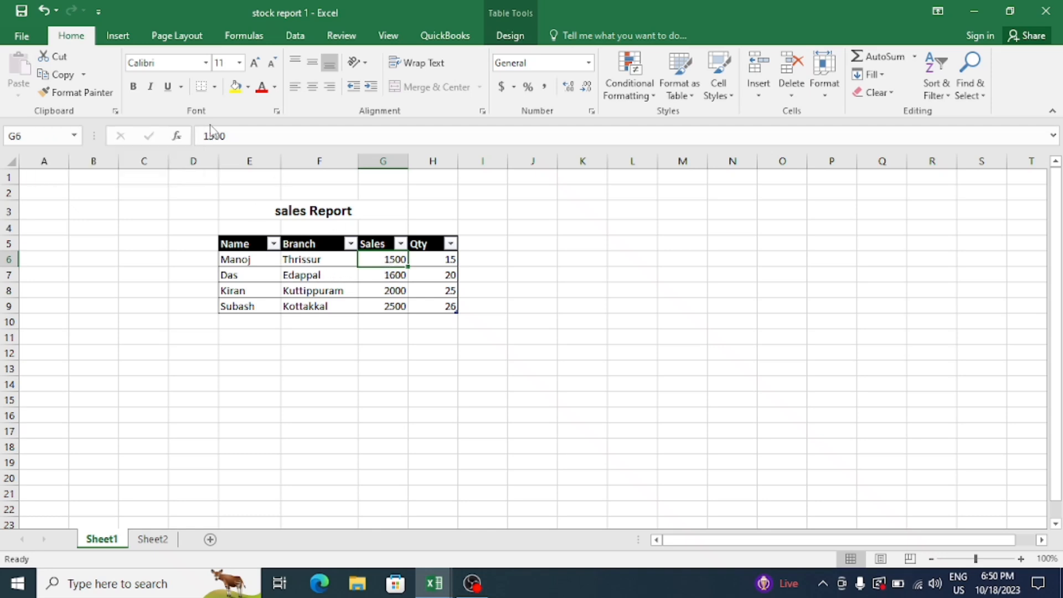
{"action": "left_click", "coordinate": [54, 58]}
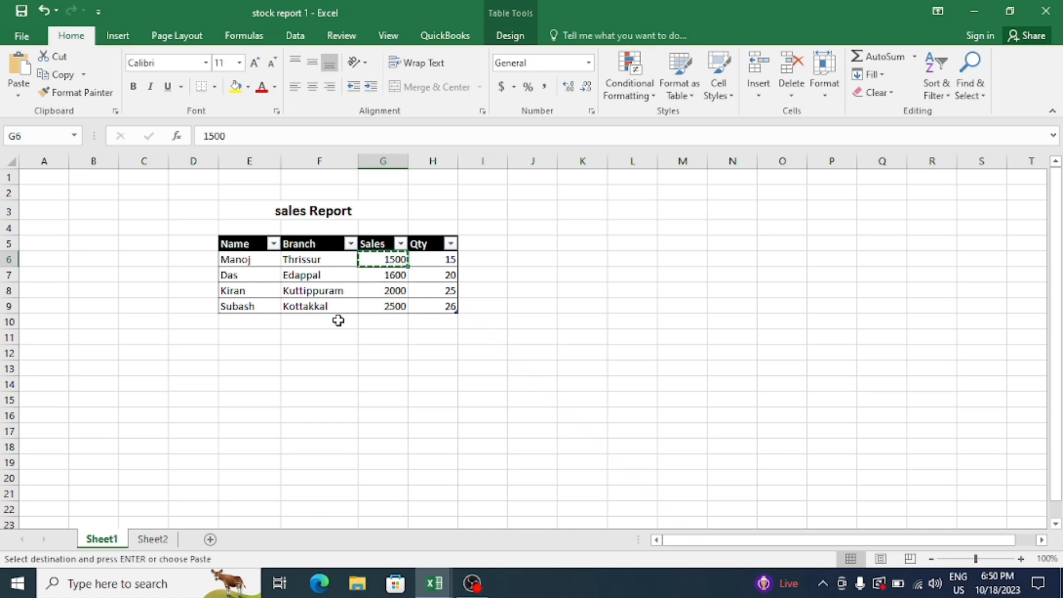
{"action": "left_click", "coordinate": [391, 306]}
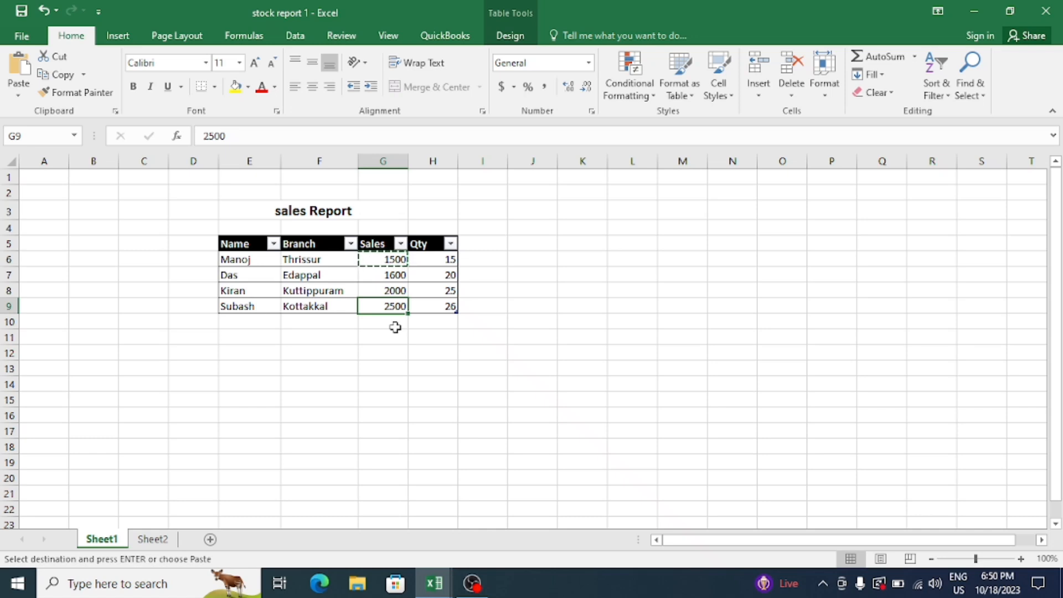
{"action": "left_click", "coordinate": [24, 68]}
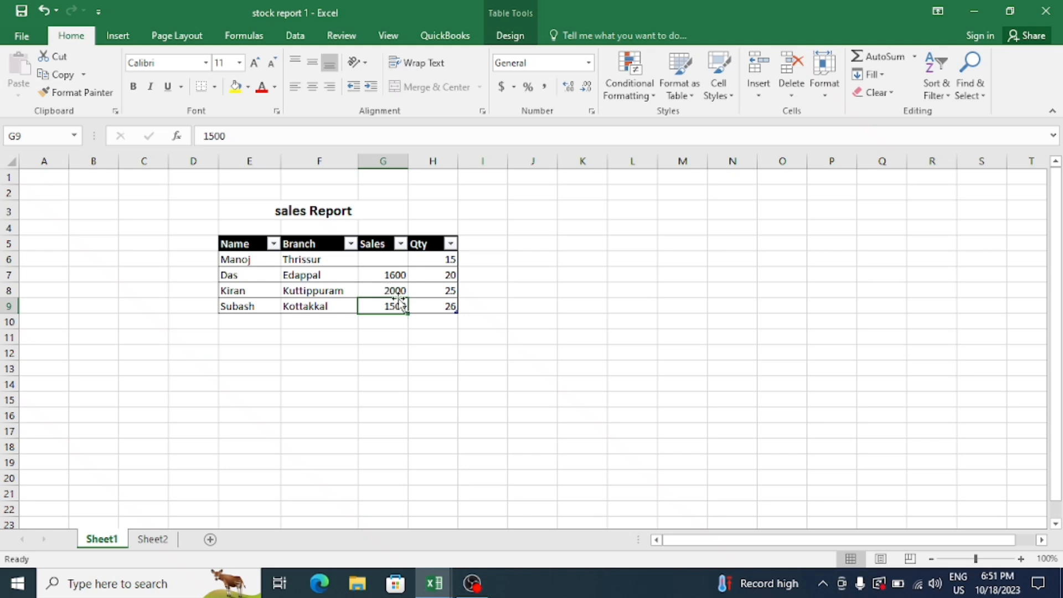
Step: Copy the Kuttippuram sales value from cell G8 into the empty Thrissur sales cell G6
{"action": "left_click", "coordinate": [398, 291]}
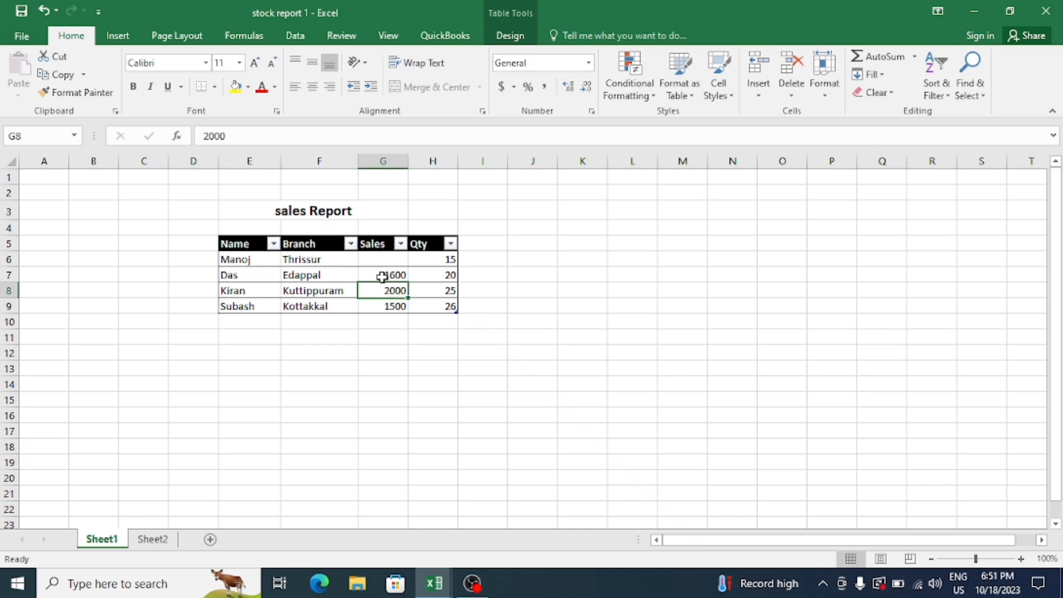
{"action": "left_click", "coordinate": [58, 75]}
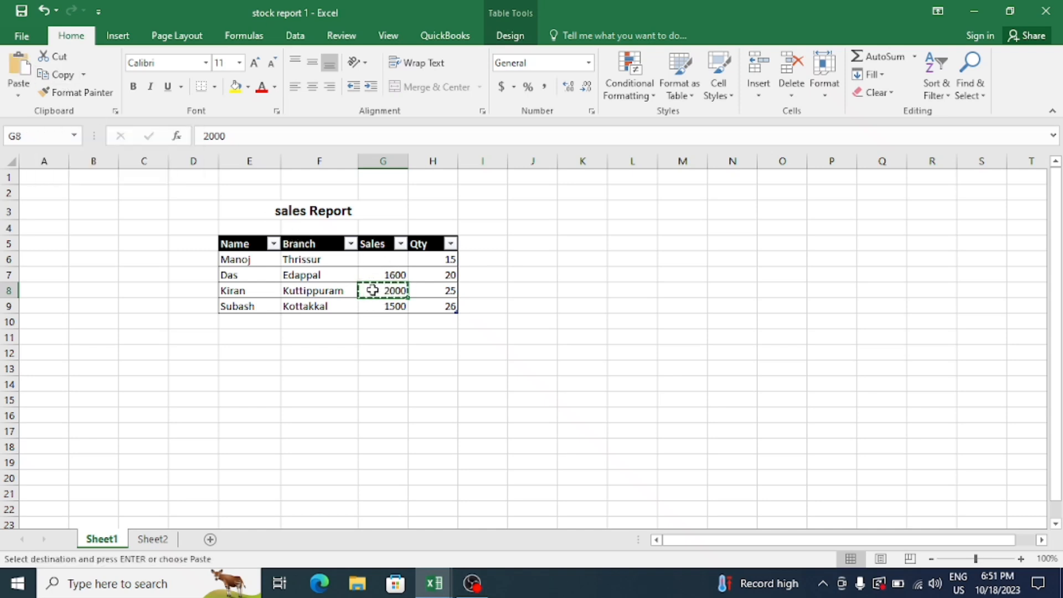
{"action": "left_click", "coordinate": [373, 260]}
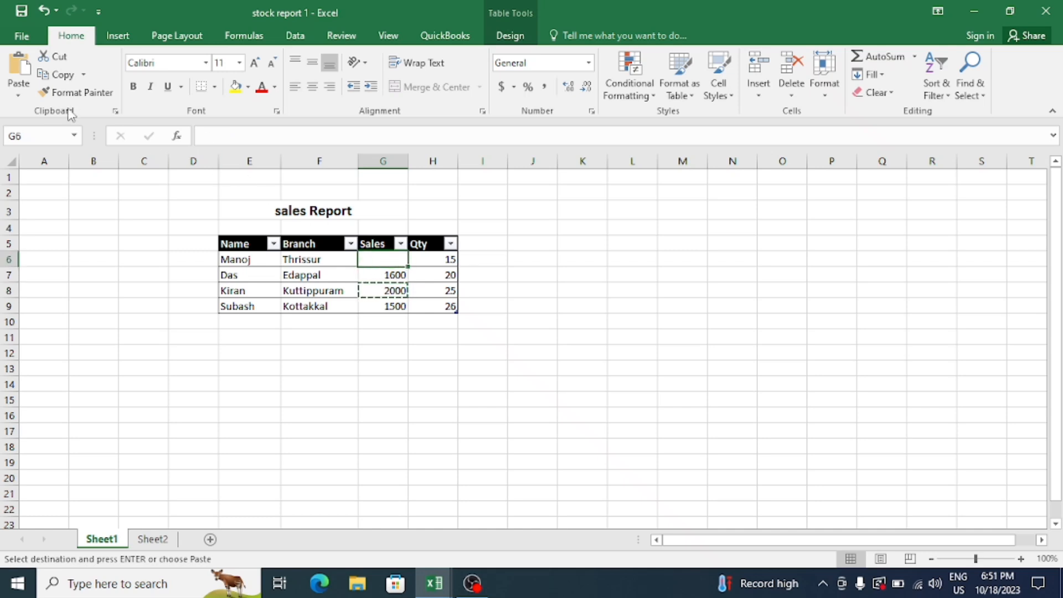
{"action": "left_click", "coordinate": [19, 76]}
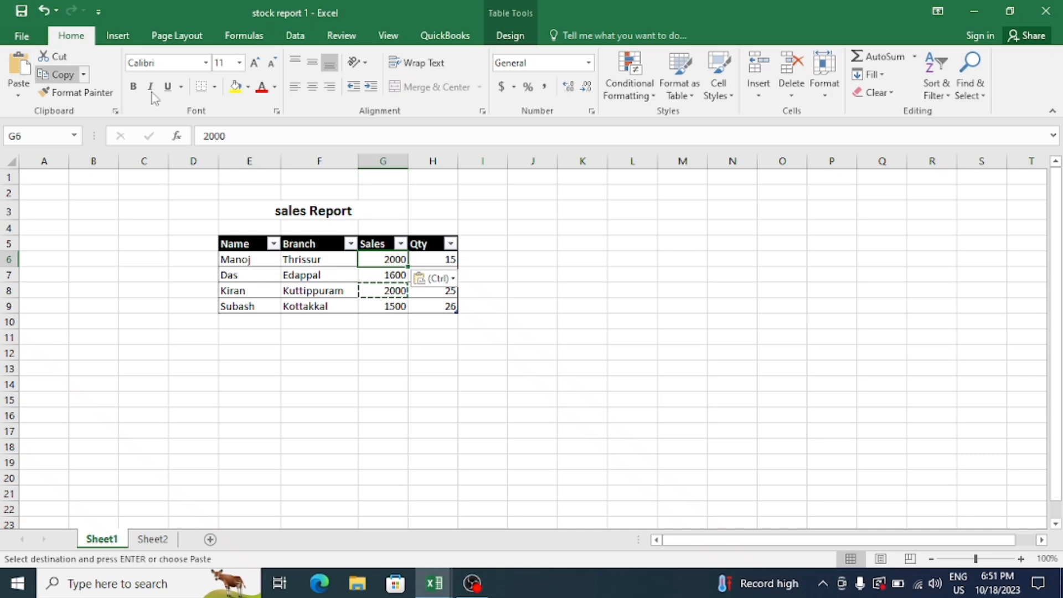
{"action": "left_click", "coordinate": [344, 342]}
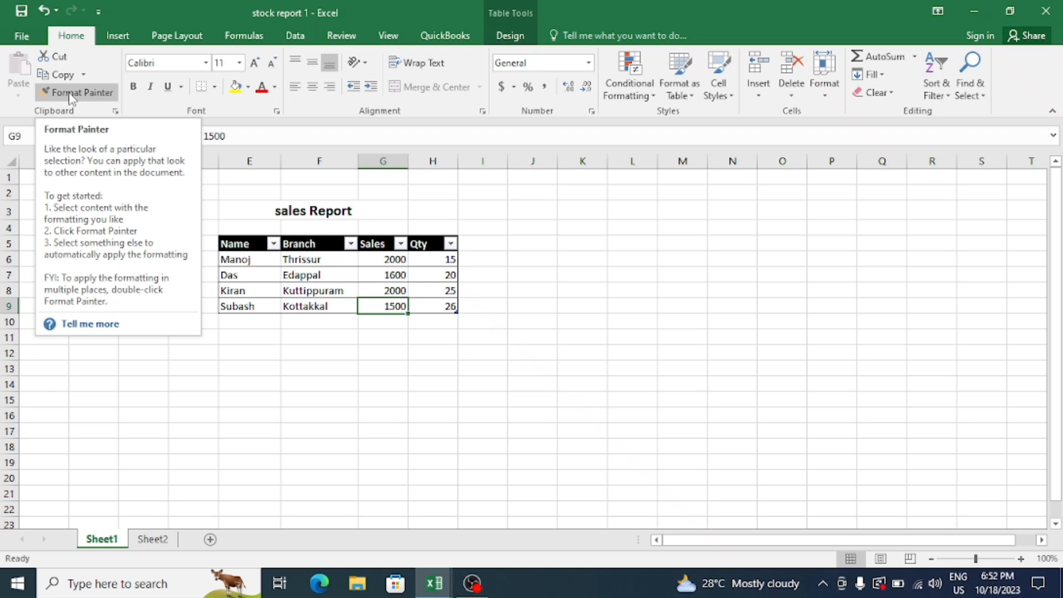
Step: Enter abc in cell J5 and 123 in cell K5, beside the sales table
{"action": "left_click", "coordinate": [539, 240]}
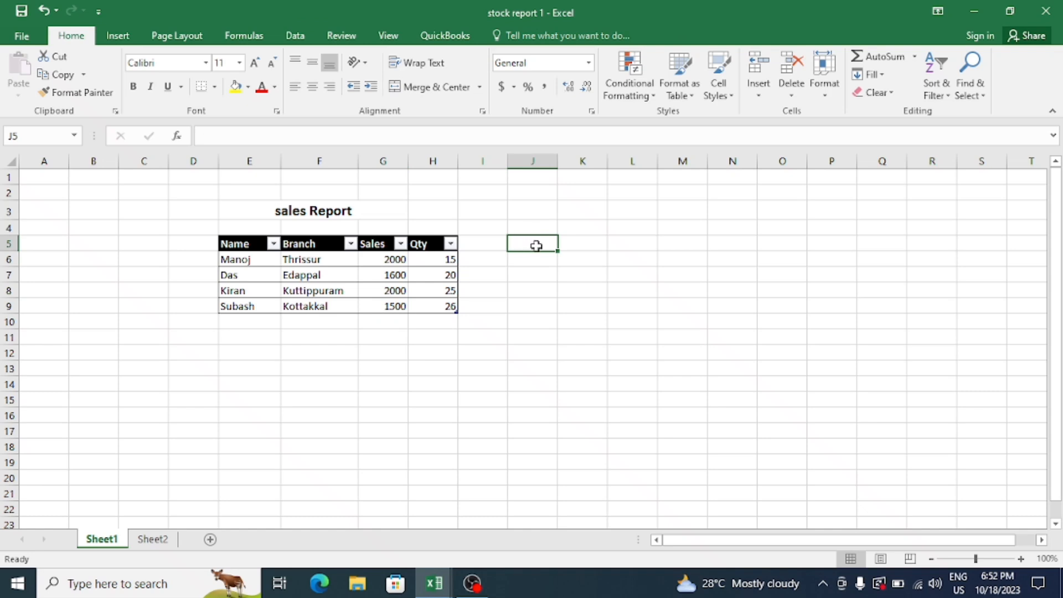
{"action": "type", "text": "abc"}
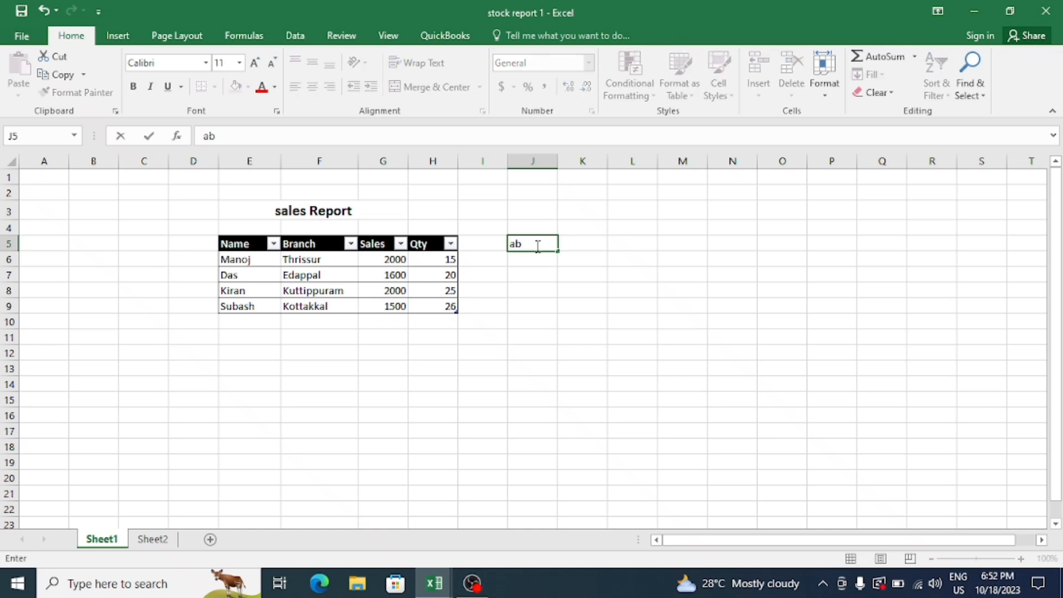
{"action": "left_click", "coordinate": [585, 250]}
{"action": "type", "text": "1"}
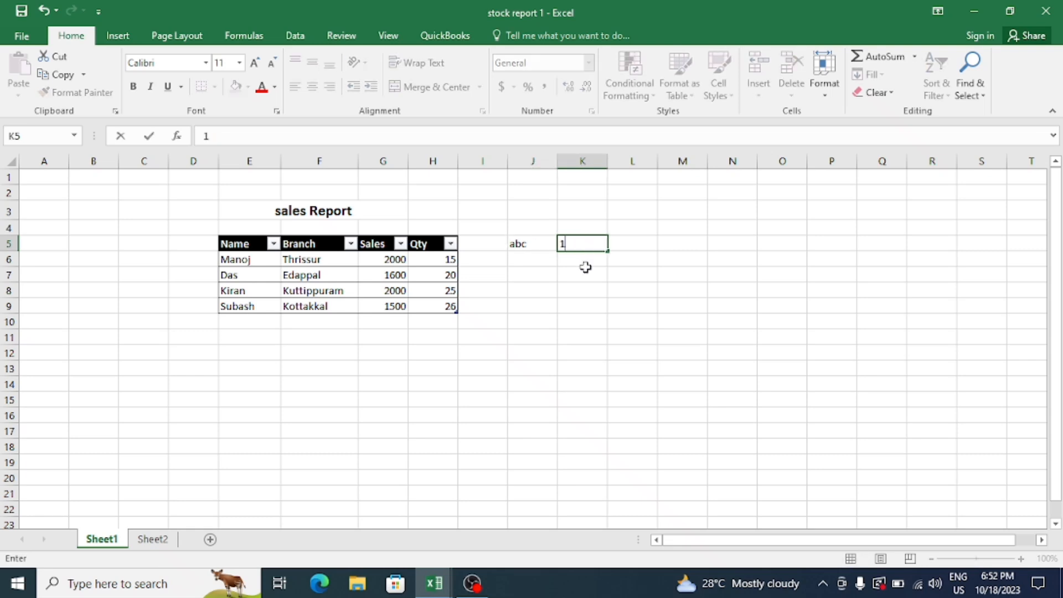
{"action": "type", "text": "23"}
{"action": "left_click", "coordinate": [541, 304]}
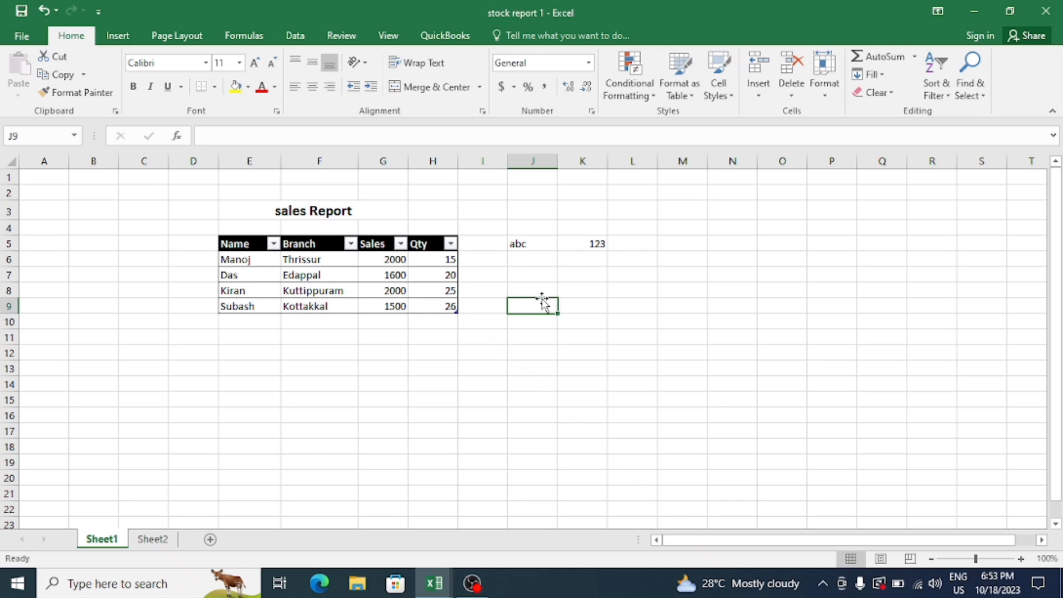
Step: Change the font of the abc text in cell J5 to Arial Black
{"action": "left_click", "coordinate": [541, 245]}
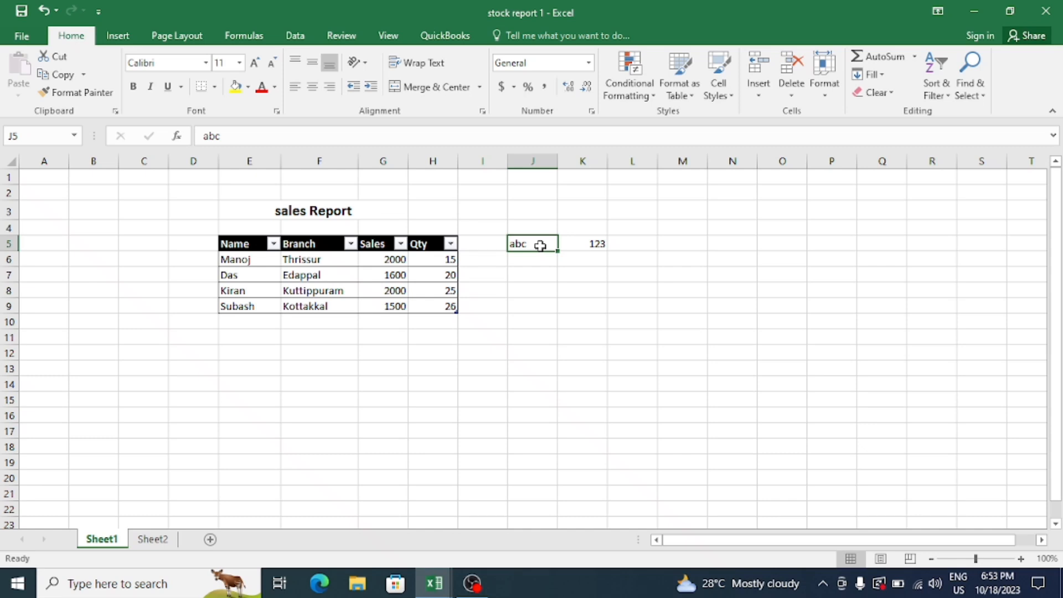
{"action": "left_click", "coordinate": [208, 69]}
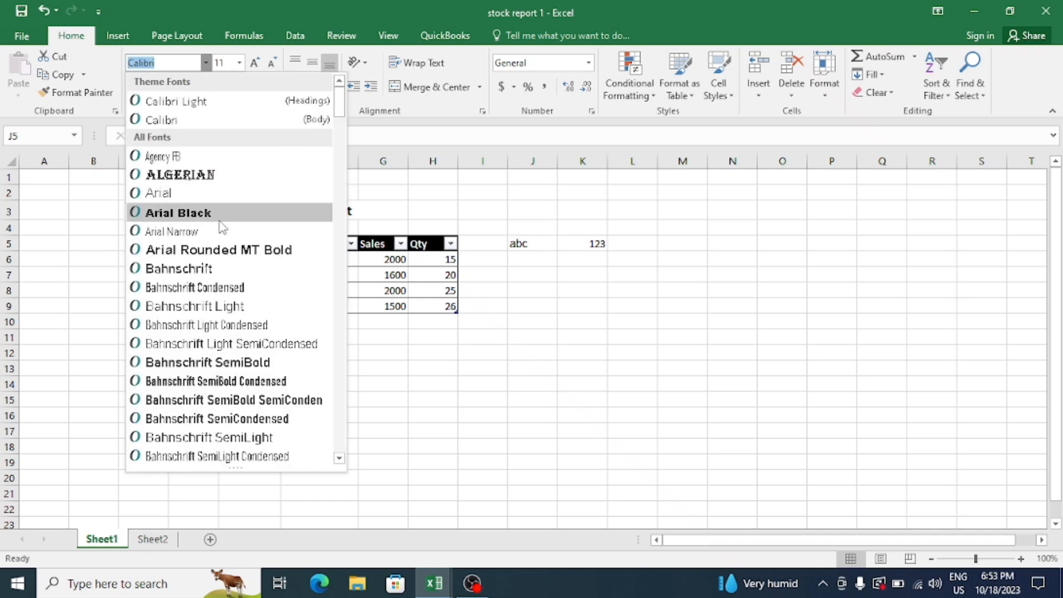
{"action": "left_click", "coordinate": [215, 212]}
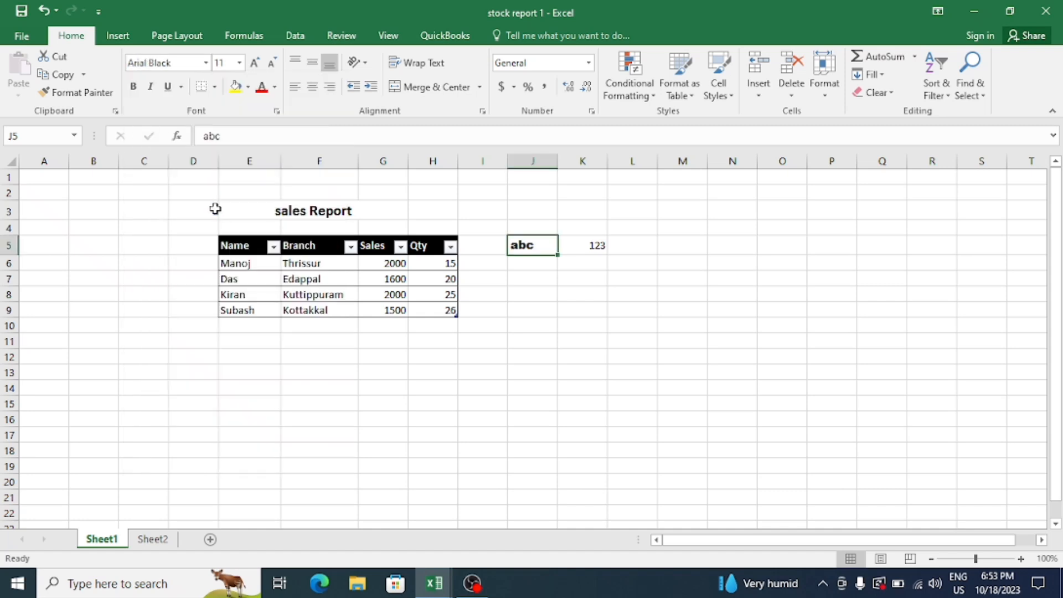
Step: Increase the font size of cell J5 in increments up to 16
{"action": "left_click", "coordinate": [240, 63]}
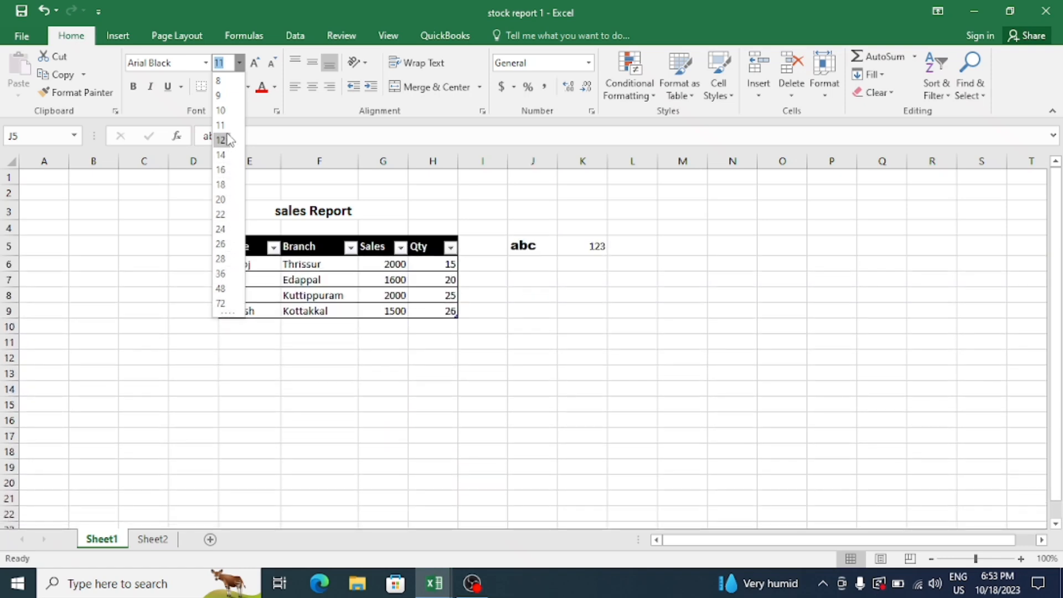
{"action": "left_click", "coordinate": [262, 73]}
{"action": "left_click", "coordinate": [258, 70]}
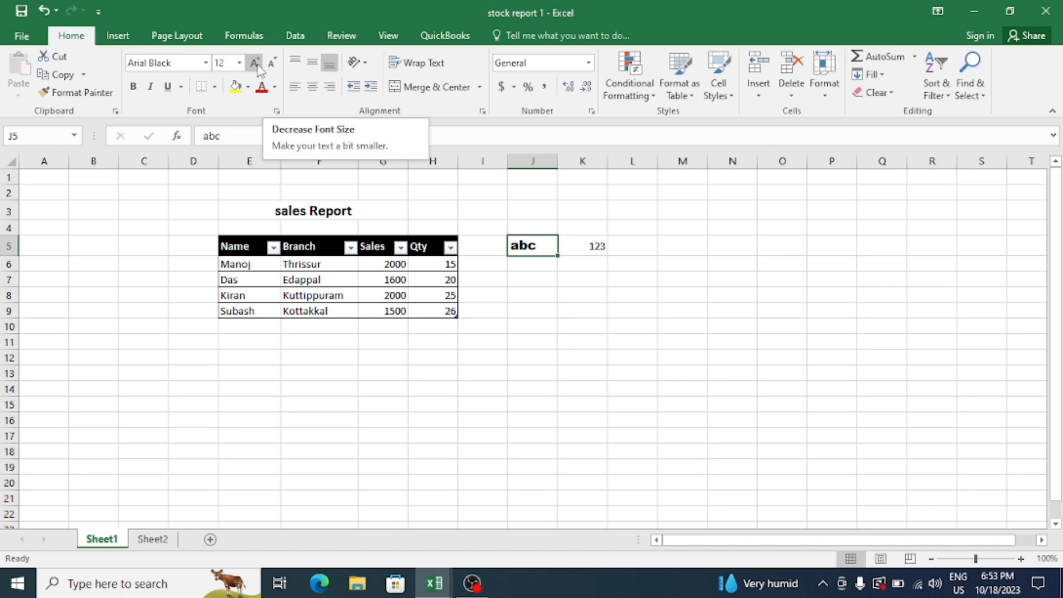
{"action": "left_click", "coordinate": [255, 63]}
{"action": "left_click", "coordinate": [255, 62]}
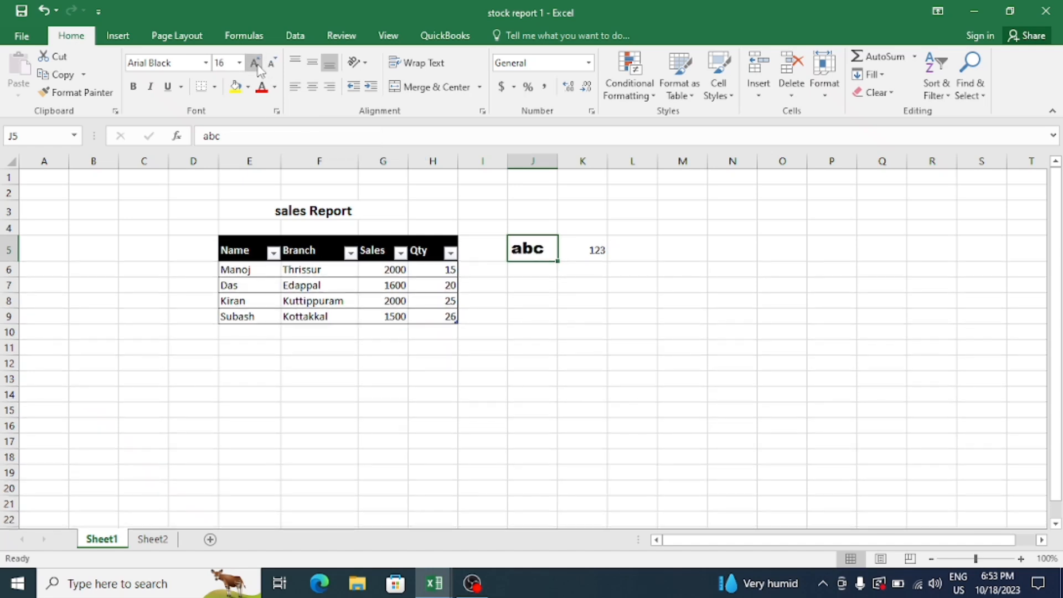
Step: Decrease the font size of cell J5 to 10, finishing with one increase to 11
{"action": "left_click", "coordinate": [271, 64]}
{"action": "left_click", "coordinate": [271, 64]}
{"action": "left_click", "coordinate": [270, 64]}
{"action": "left_click", "coordinate": [271, 64]}
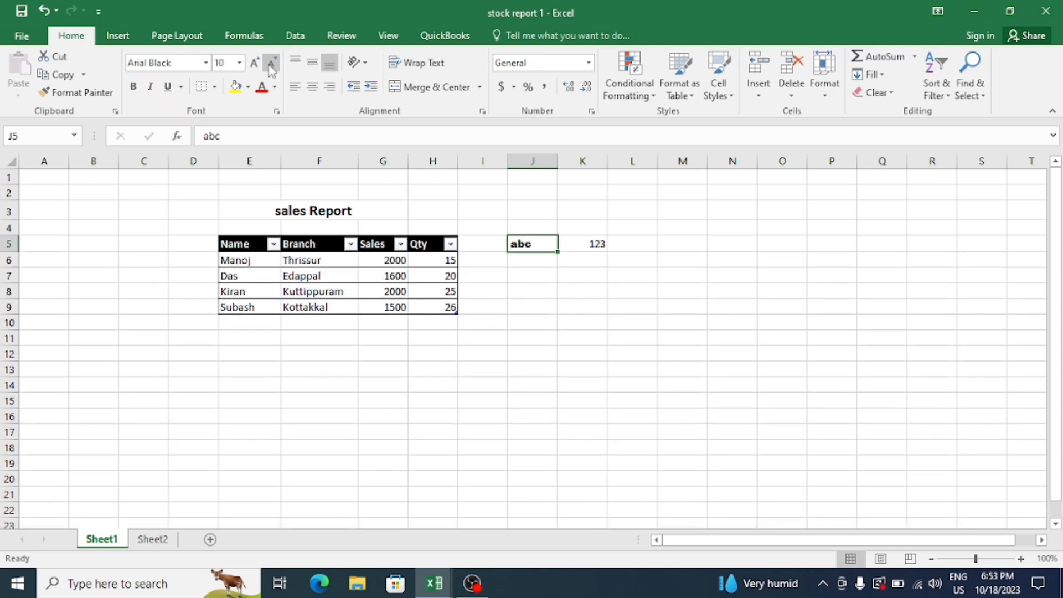
{"action": "left_click", "coordinate": [254, 63]}
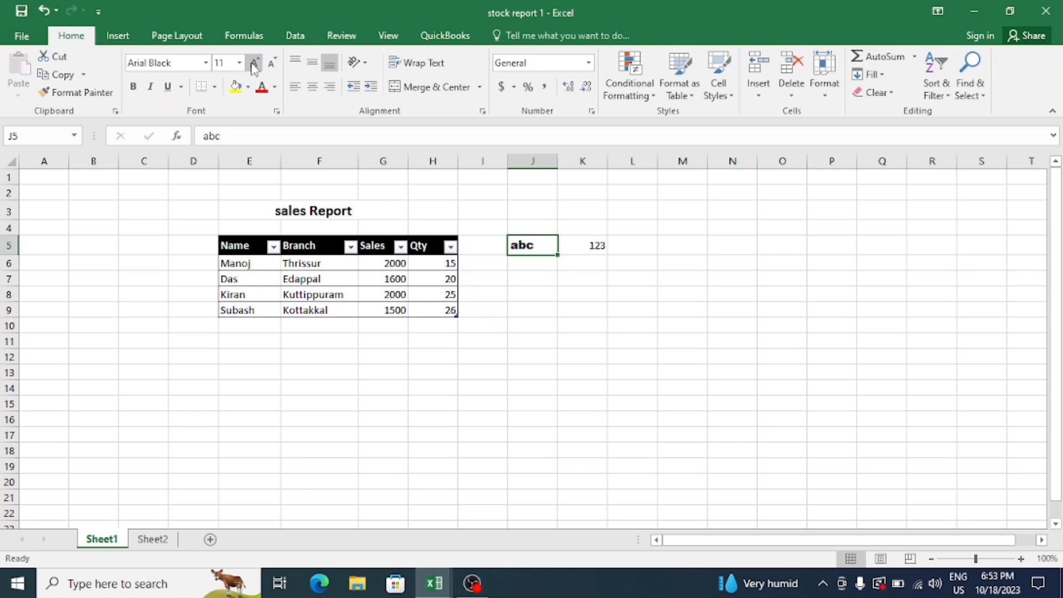
Step: Apply bold, italic and underline to the abc text in cell J5
{"action": "left_click", "coordinate": [134, 90]}
{"action": "left_click", "coordinate": [151, 88]}
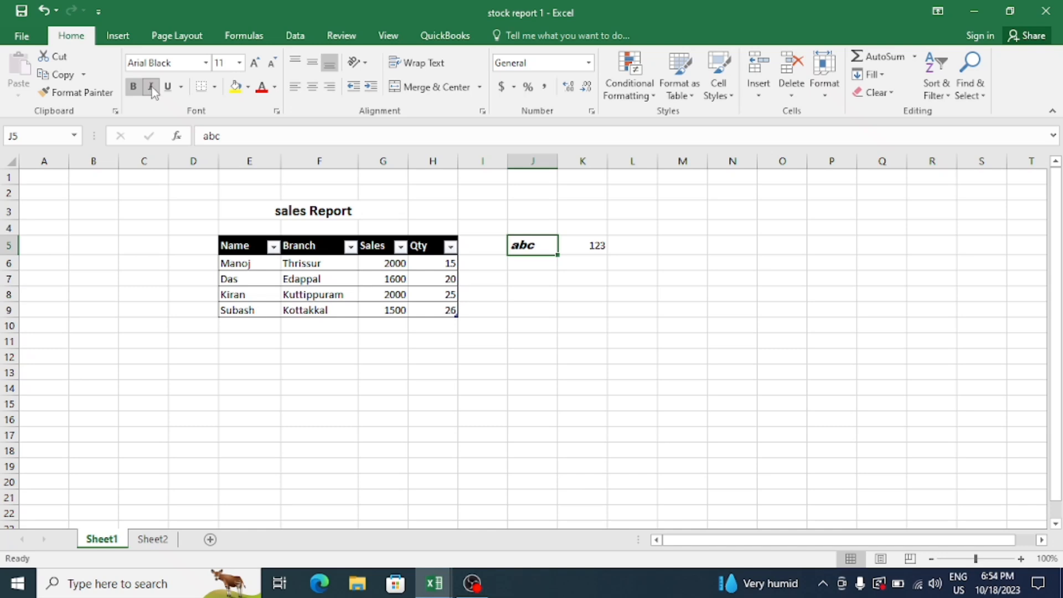
{"action": "left_click", "coordinate": [167, 87]}
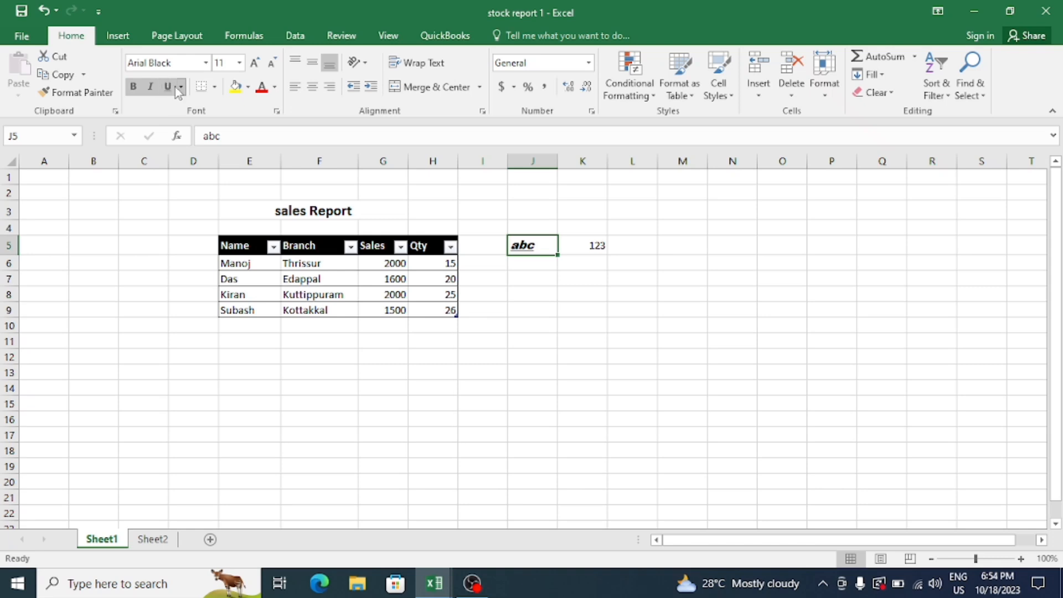
Step: Preview fill colors on cell J5 without applying one, and set its font color to standard Red
{"action": "left_click", "coordinate": [249, 87]}
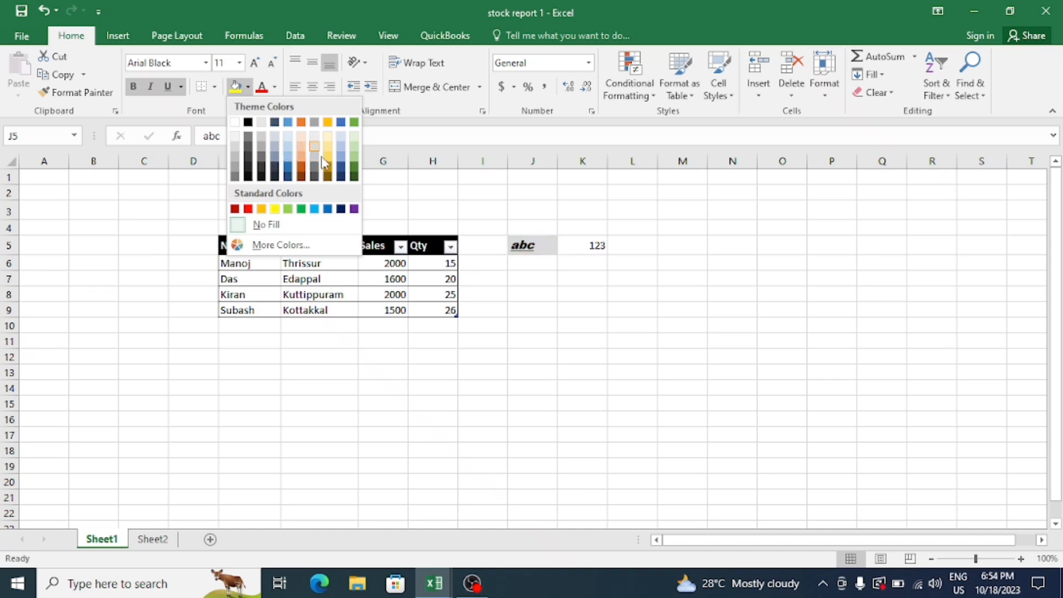
{"action": "left_click", "coordinate": [211, 200]}
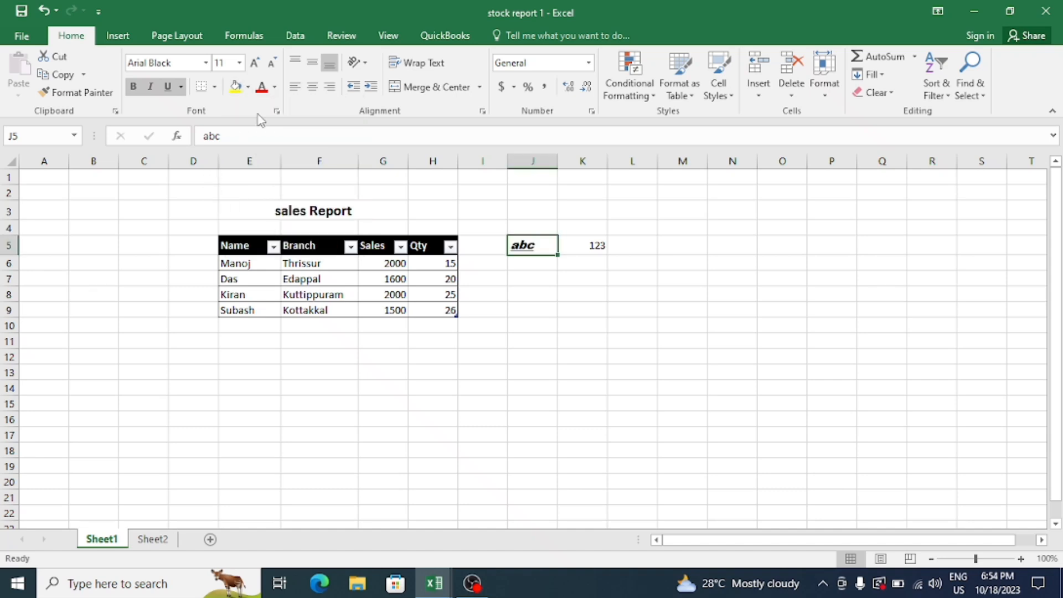
{"action": "left_click", "coordinate": [275, 88]}
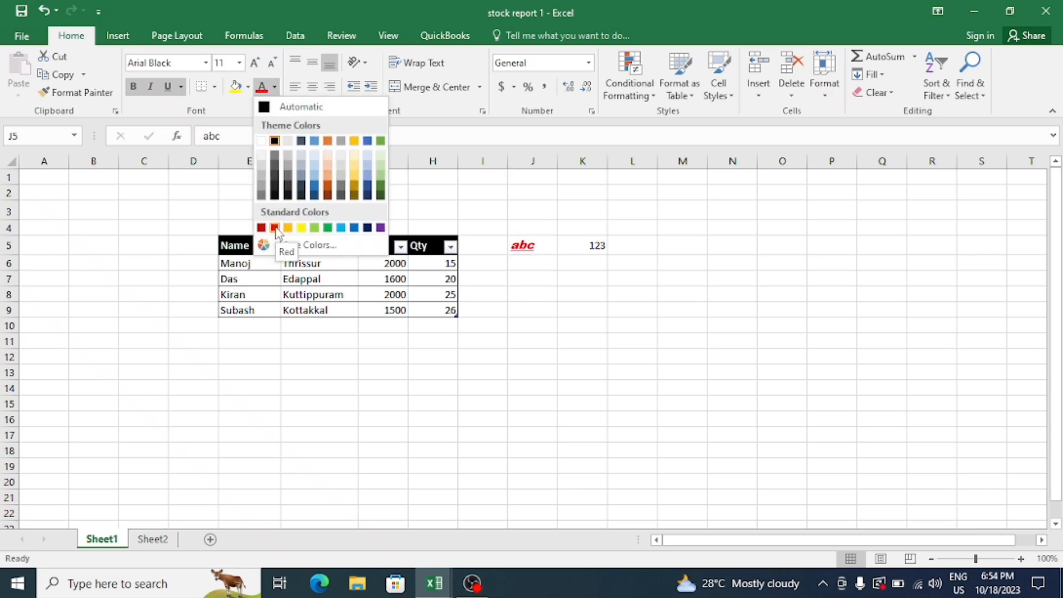
{"action": "left_click", "coordinate": [275, 229]}
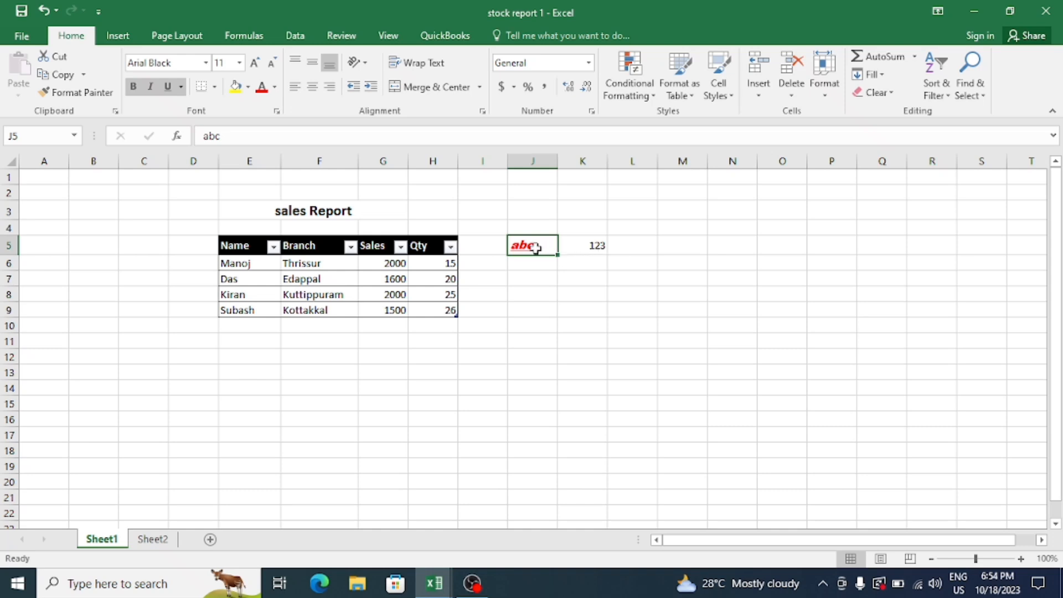
Step: Copy the formatting of cell J5 onto the 123 in cell K5 with Format Painter
{"action": "left_click", "coordinate": [74, 94]}
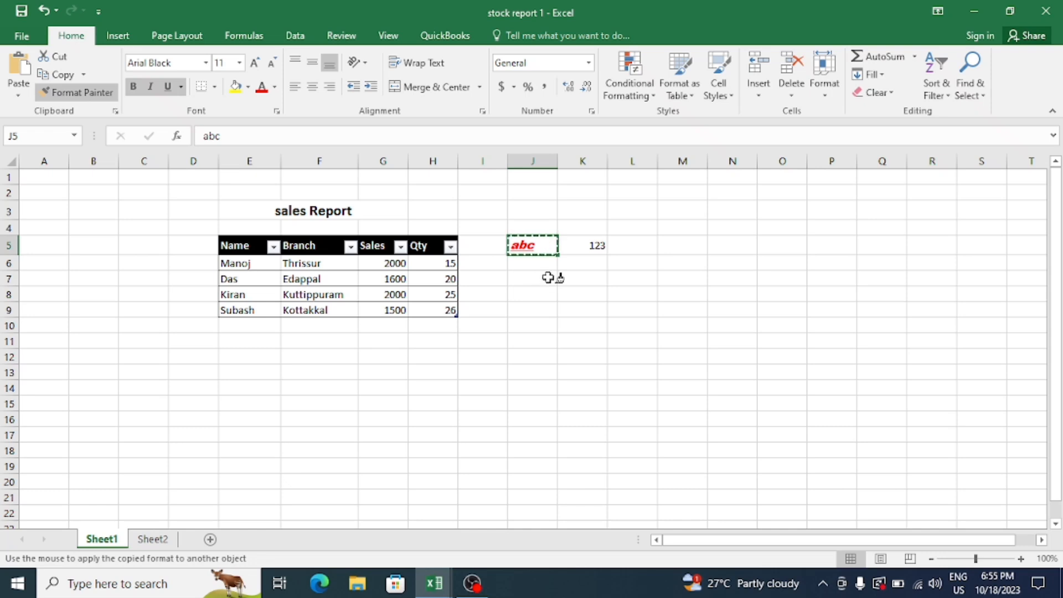
{"action": "left_click", "coordinate": [591, 247]}
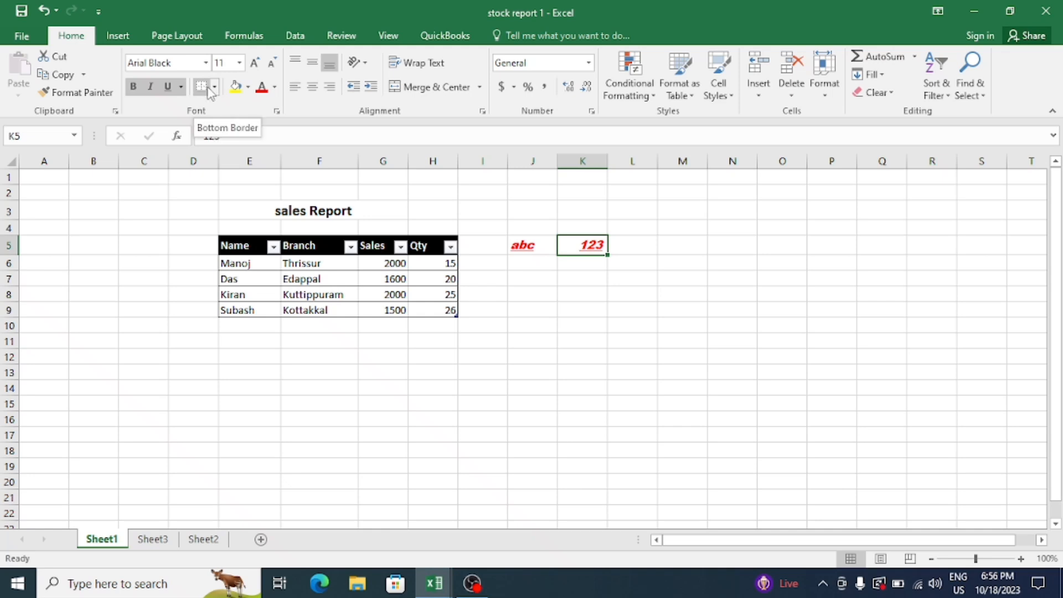
Step: Switch to Sheet3 and examine the small name and sales table and the empty cells surrounding it
{"action": "left_click", "coordinate": [153, 540]}
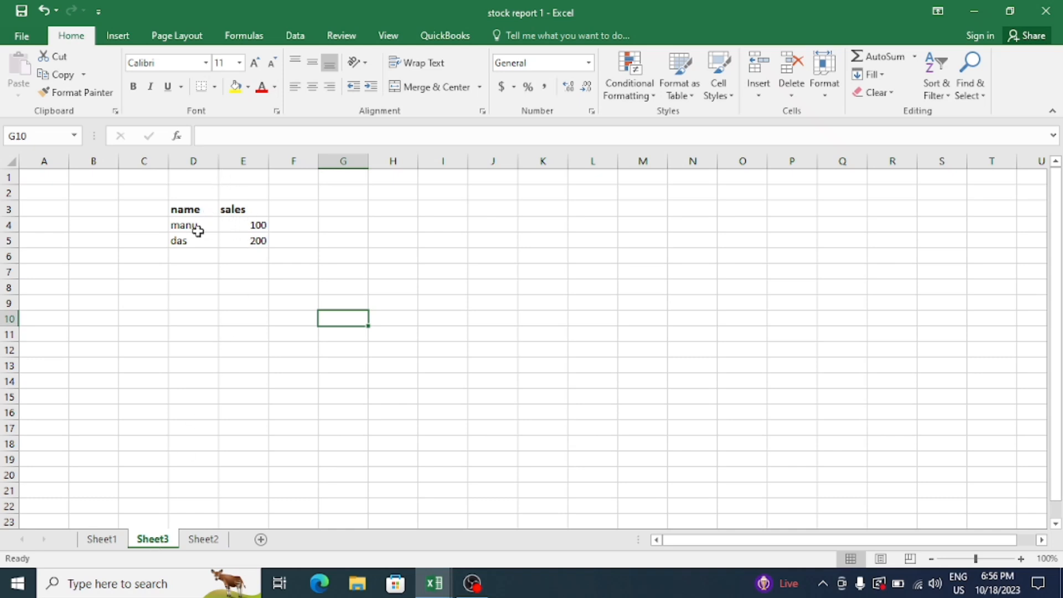
{"action": "left_click", "coordinate": [375, 237]}
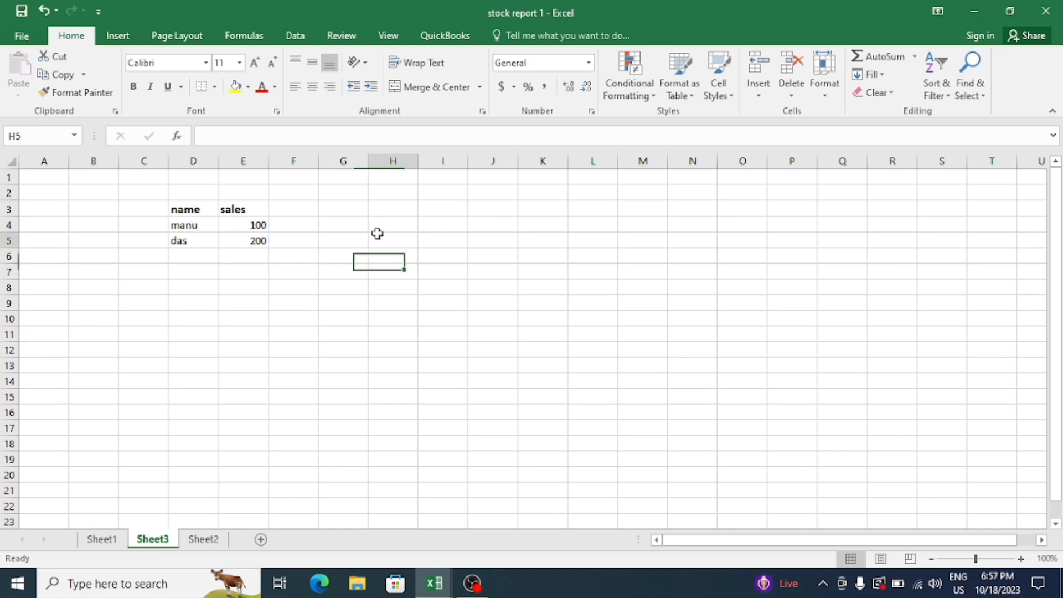
{"action": "left_click", "coordinate": [299, 219]}
{"action": "left_click", "coordinate": [289, 208]}
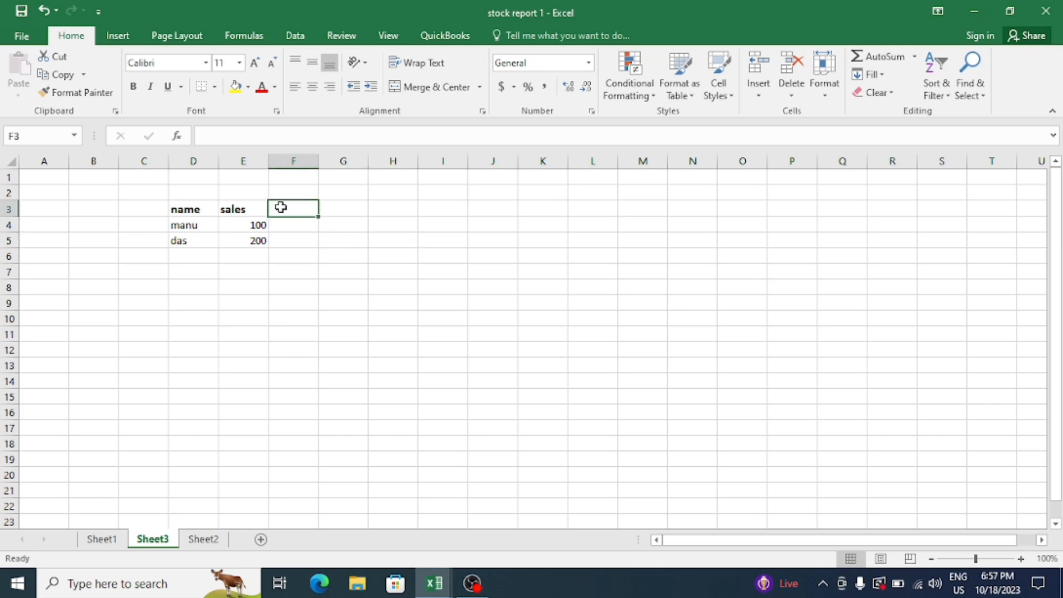
{"action": "left_click", "coordinate": [256, 205]}
{"action": "left_click", "coordinate": [197, 197]}
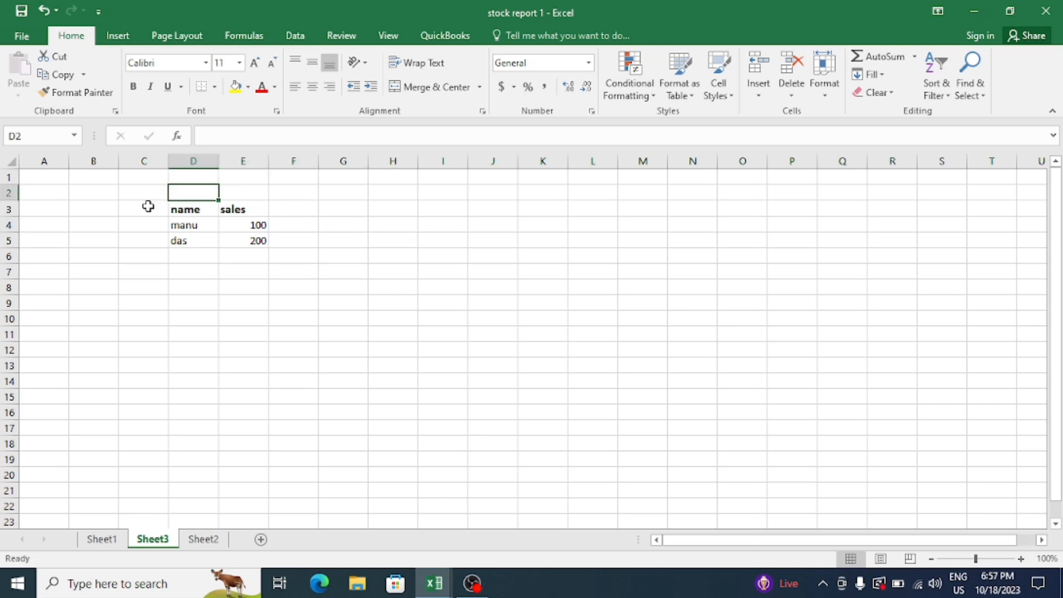
{"action": "left_click", "coordinate": [147, 203]}
{"action": "left_click", "coordinate": [150, 189]}
{"action": "left_click", "coordinate": [192, 266]}
{"action": "left_click", "coordinate": [245, 266]}
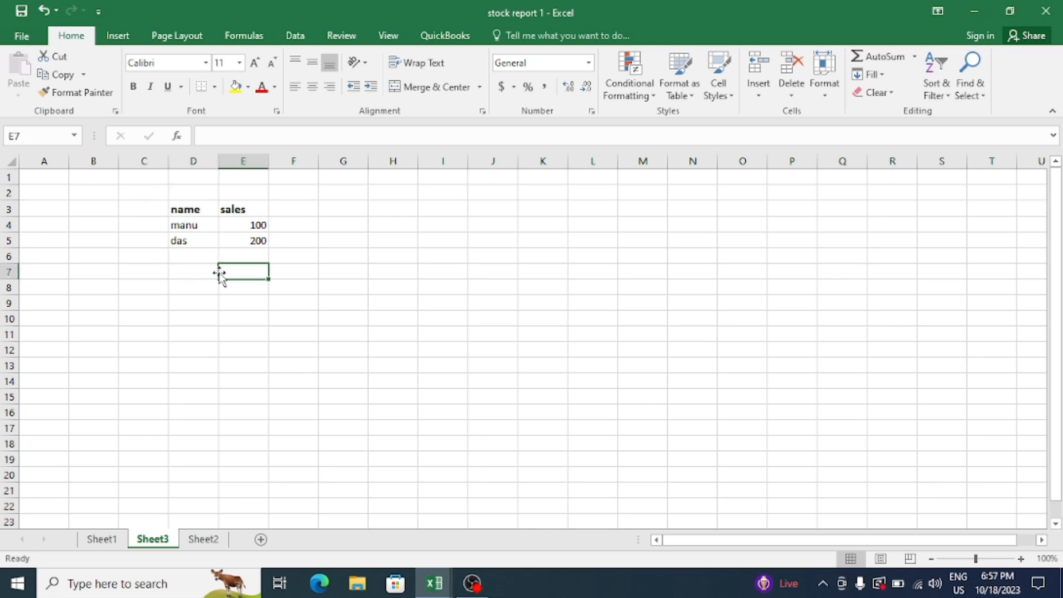
Step: Review Sheet3's print preview, and apply All Borders to the name and sales table in D3:E5
{"action": "key", "text": "ctrl+p"}
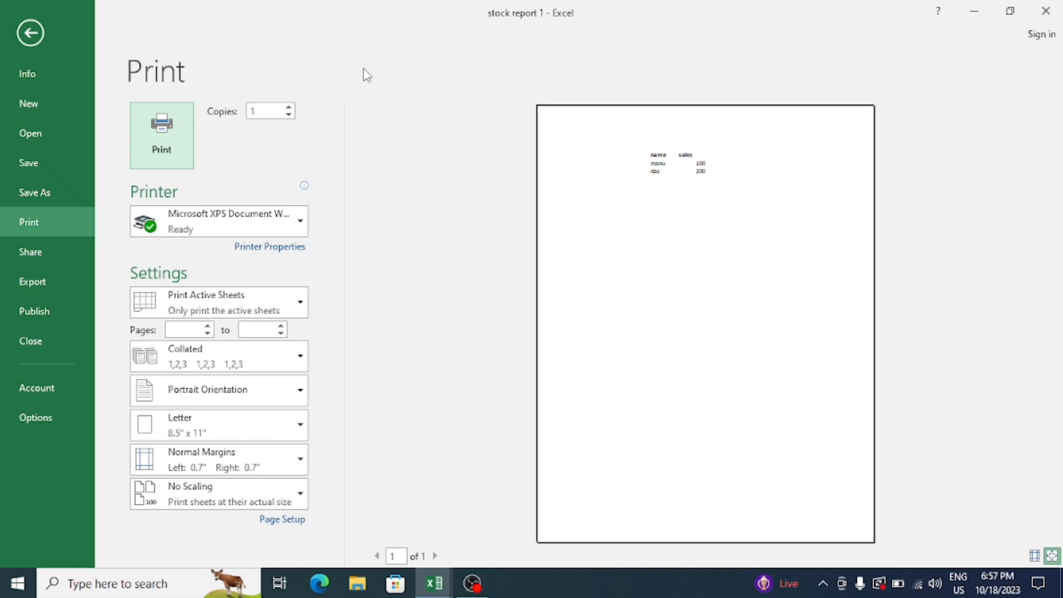
{"action": "left_click", "coordinate": [30, 33]}
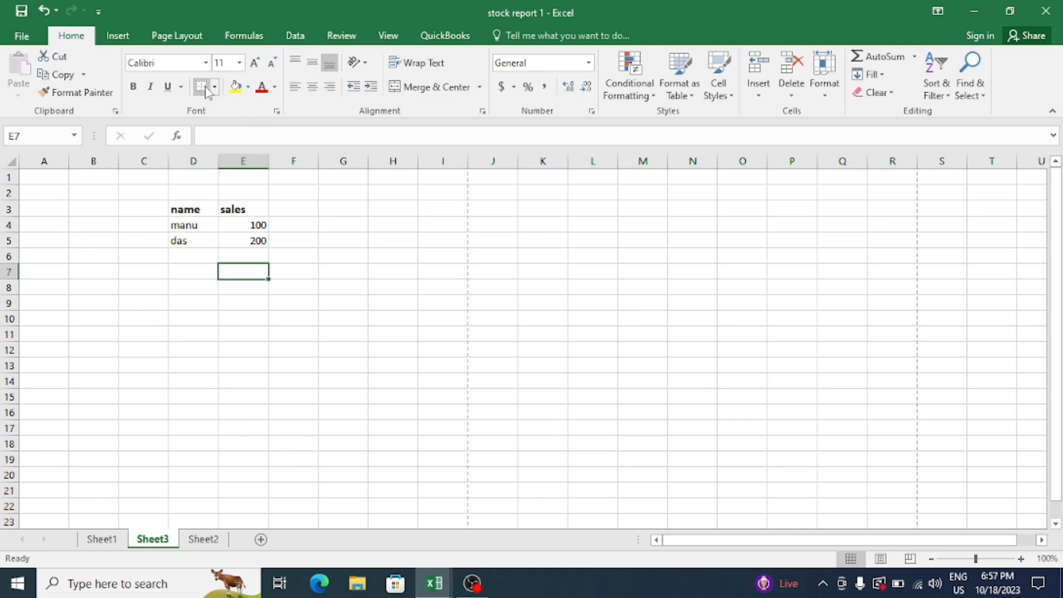
{"action": "left_click_drag", "start_coordinate": [201, 208], "coordinate": [246, 240]}
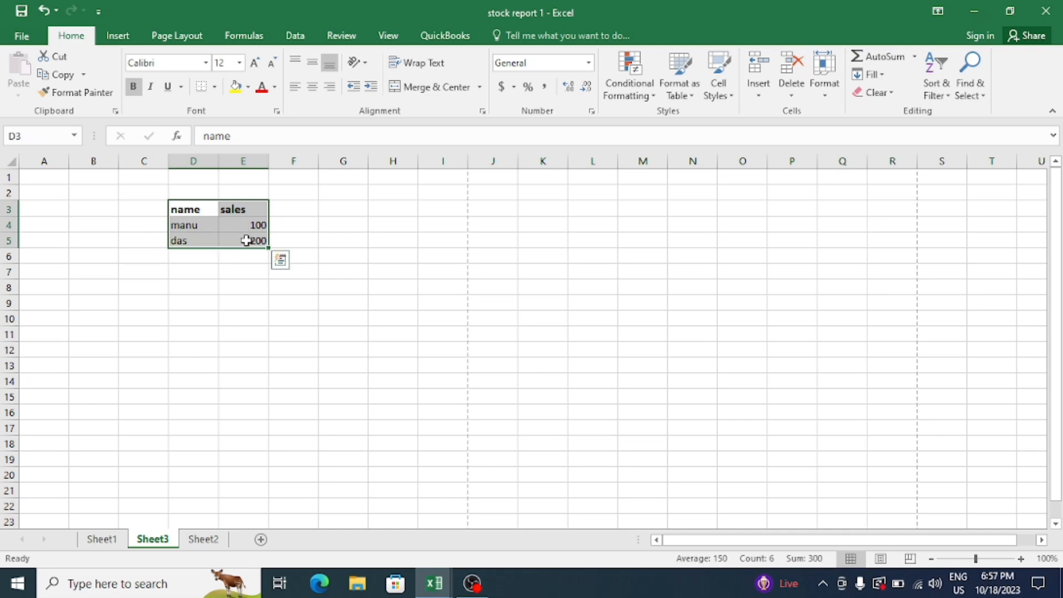
{"action": "left_click", "coordinate": [216, 87]}
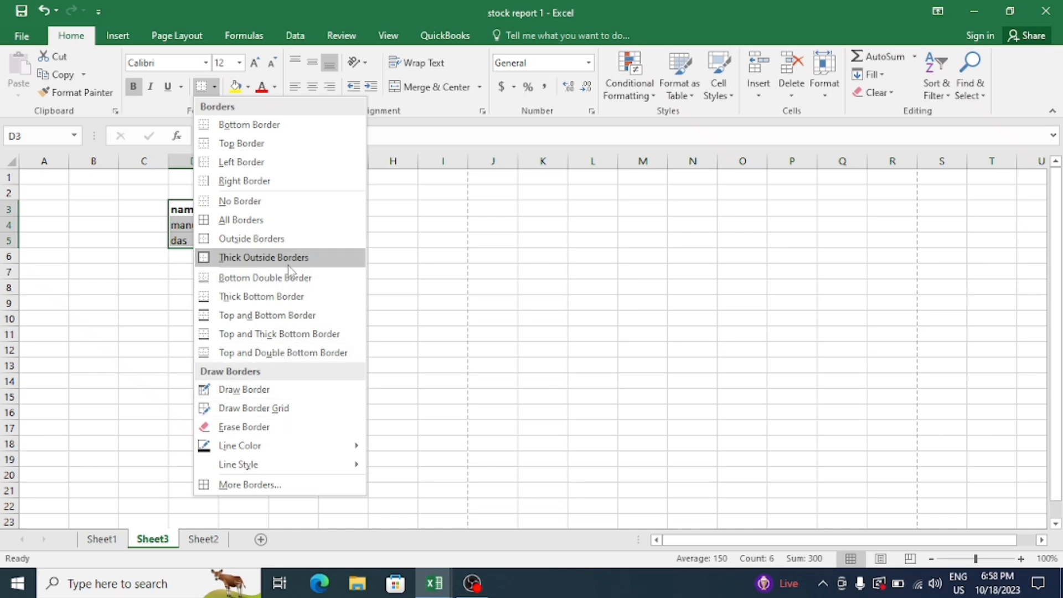
{"action": "left_click", "coordinate": [287, 223]}
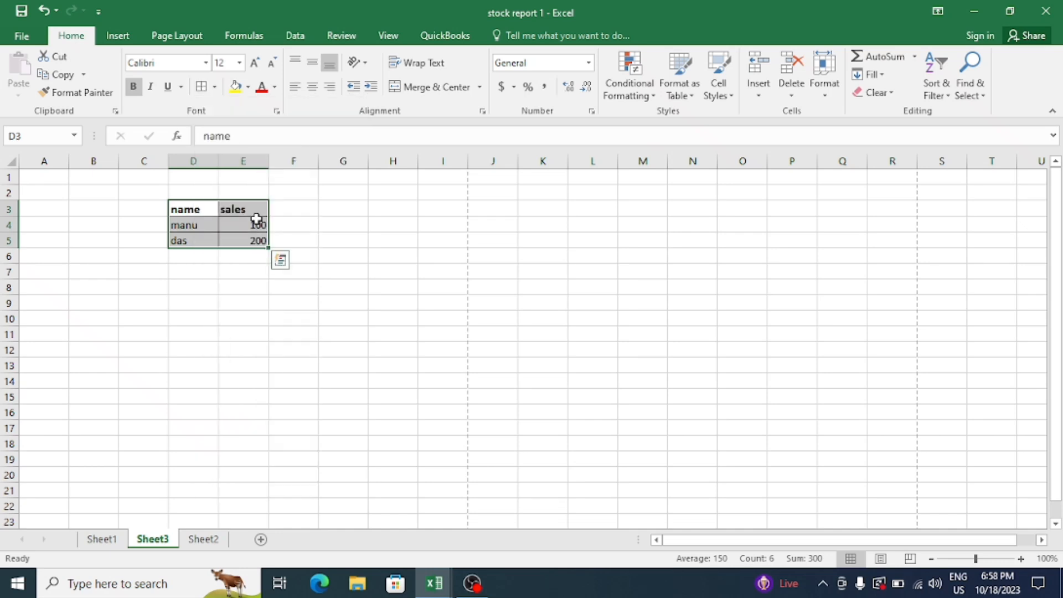
{"action": "left_click", "coordinate": [309, 235]}
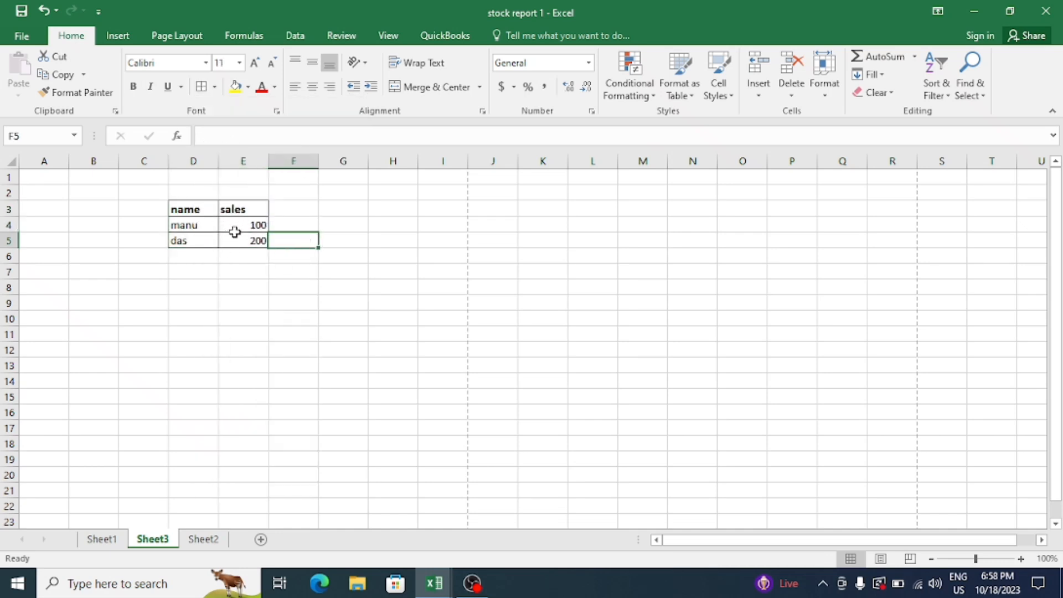
Step: Check how the bordered table looks in the print preview and return to the sheet
{"action": "key", "text": "ctrl+p"}
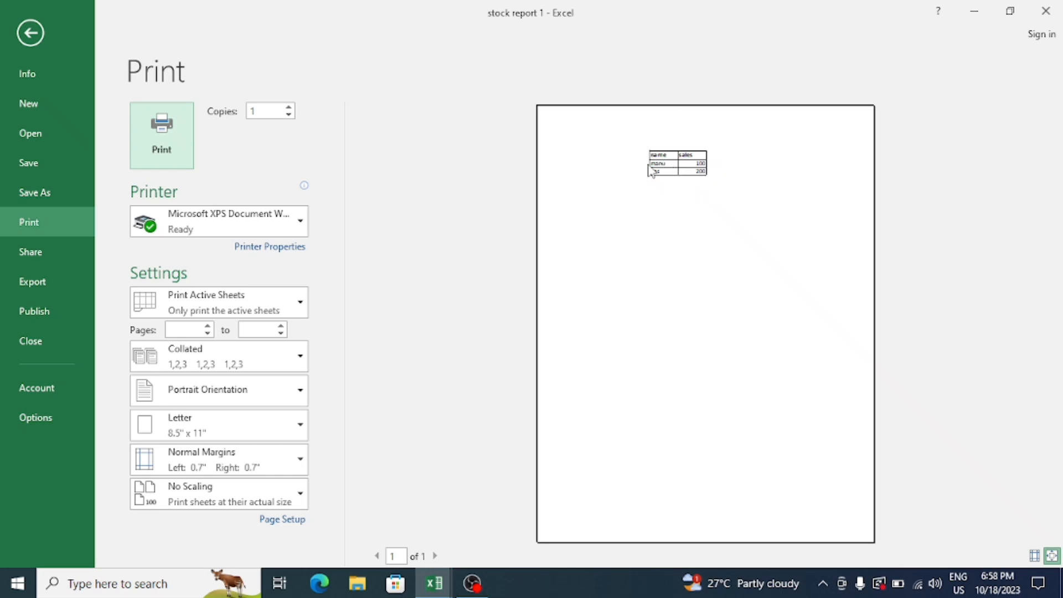
{"action": "left_click", "coordinate": [30, 33]}
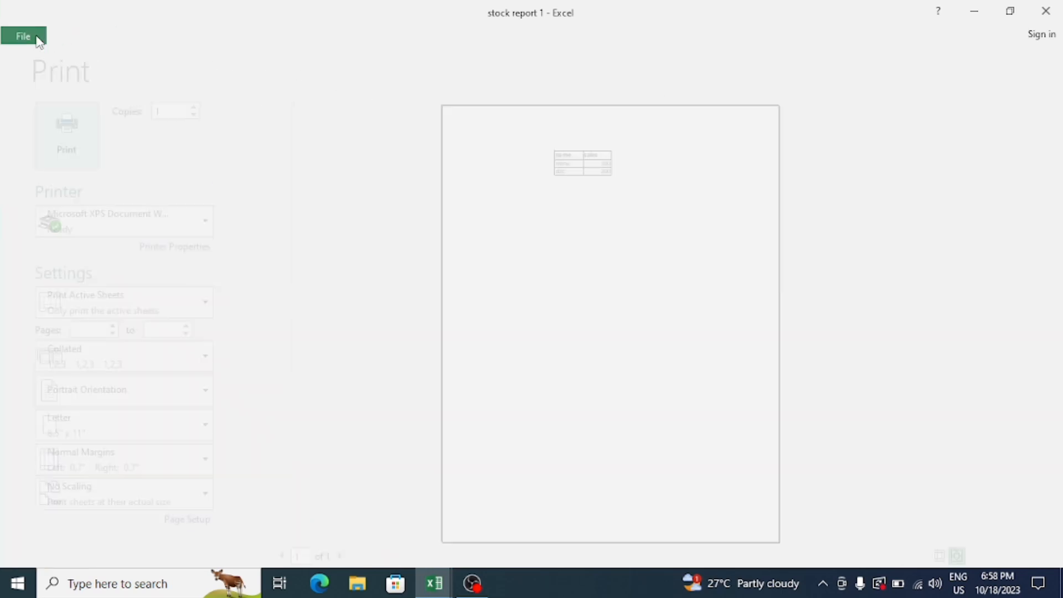
{"action": "left_click", "coordinate": [271, 292]}
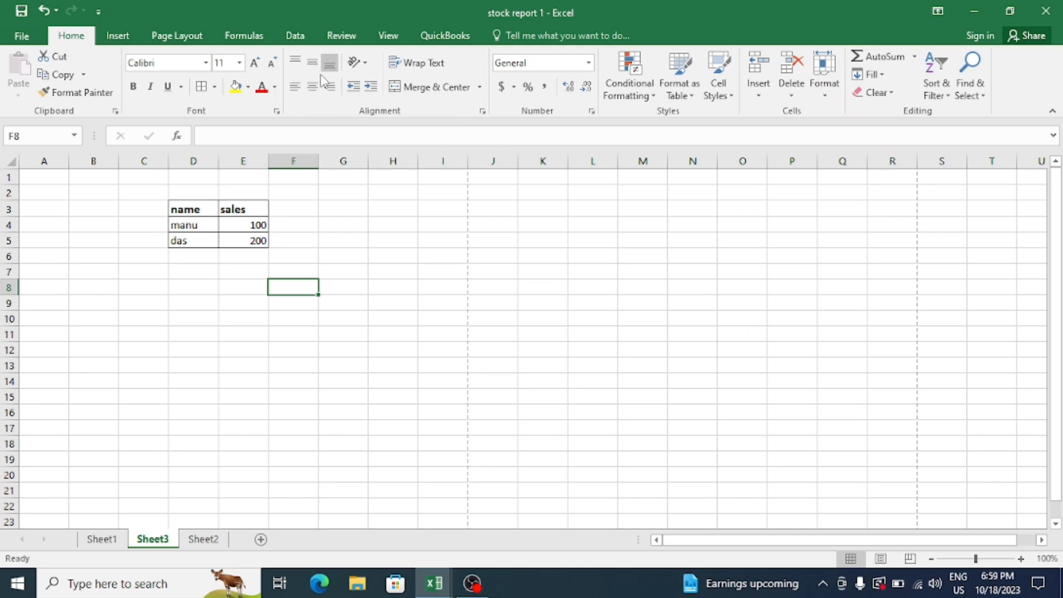
Step: Enter abc in cell G4
{"action": "left_click", "coordinate": [340, 224]}
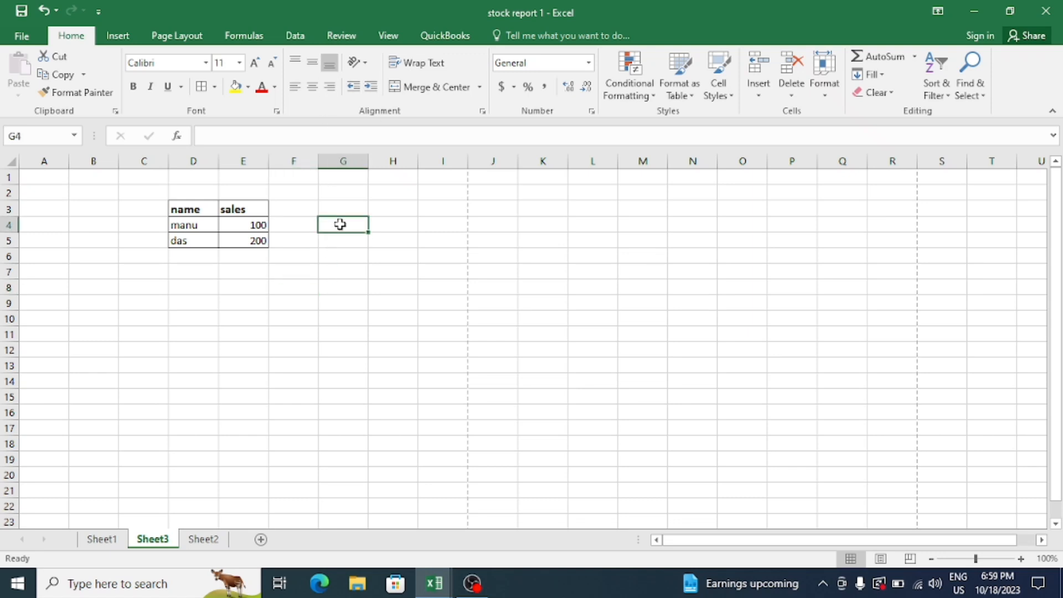
{"action": "type", "text": "abc"}
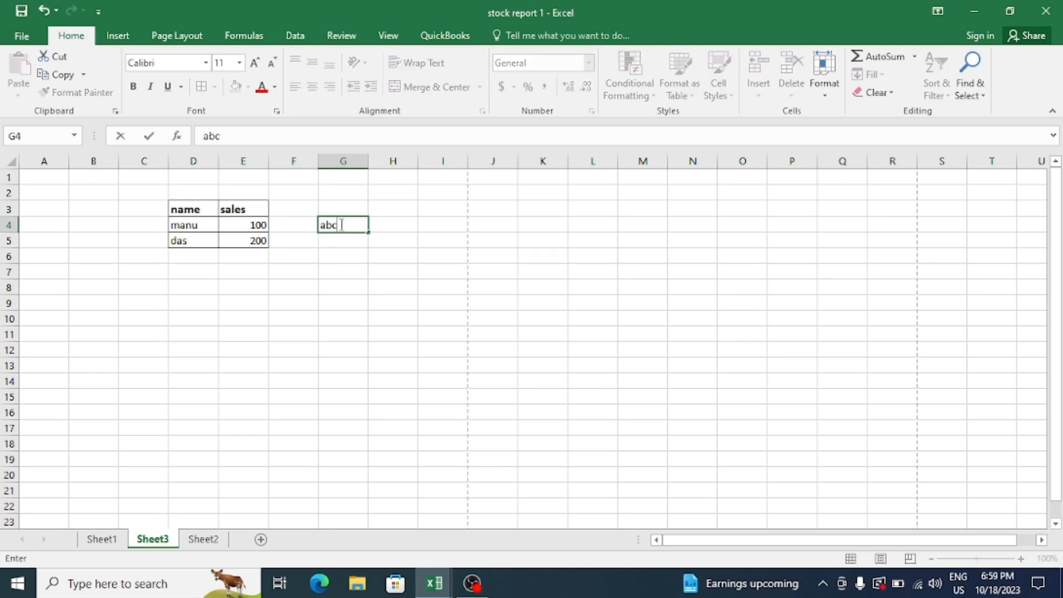
{"action": "left_click", "coordinate": [316, 304]}
{"action": "left_click", "coordinate": [336, 224]}
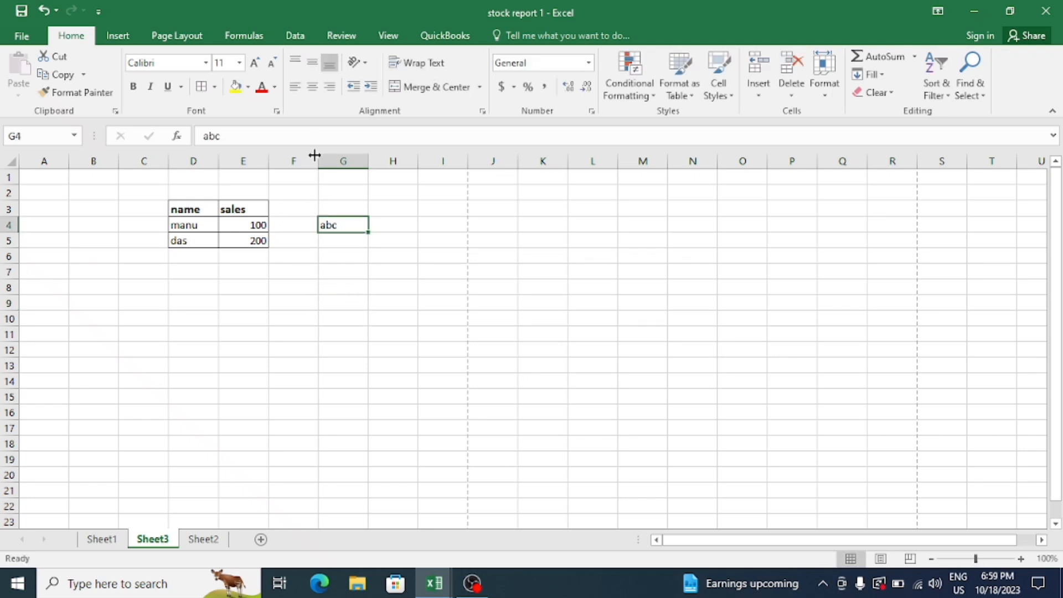
Step: Cycle the text in cell G4 through center, right and left alignment, ending with left alignment
{"action": "left_click", "coordinate": [311, 87]}
{"action": "left_click", "coordinate": [327, 91]}
{"action": "left_click", "coordinate": [298, 92]}
{"action": "left_click", "coordinate": [344, 242]}
{"action": "left_click", "coordinate": [344, 226]}
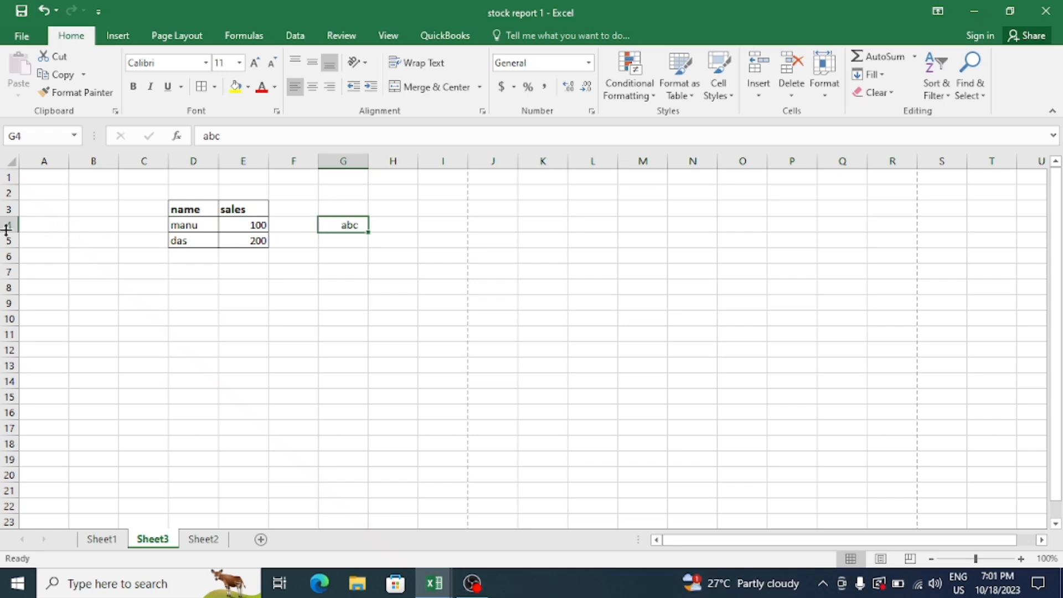
Step: Make row 4 about twice as tall, and apply top, middle and finally bottom alignment to cell G4
{"action": "left_click_drag", "start_coordinate": [7, 229], "coordinate": [89, 245]}
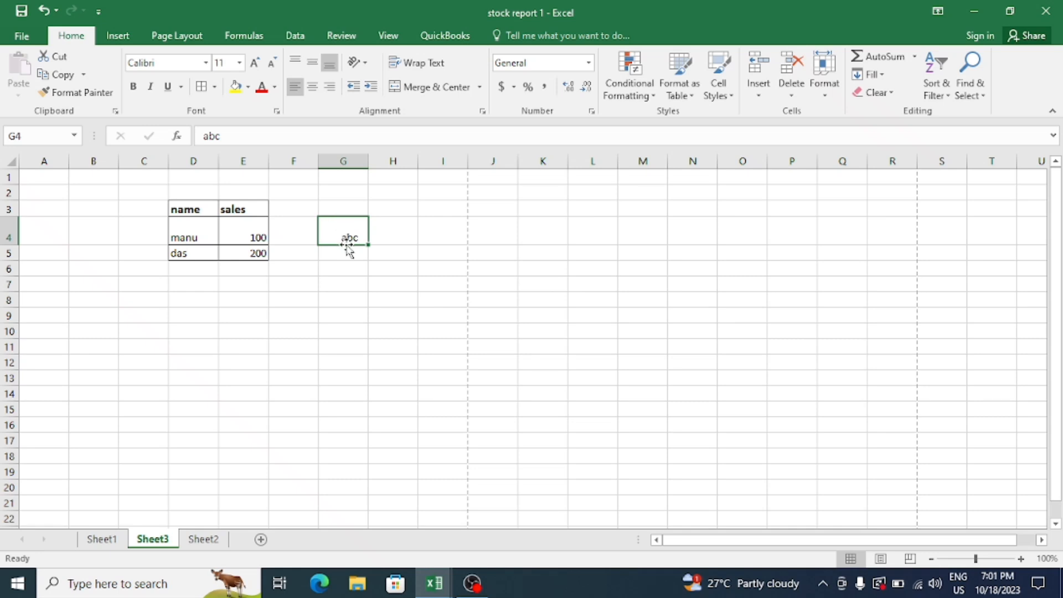
{"action": "left_click", "coordinate": [298, 62]}
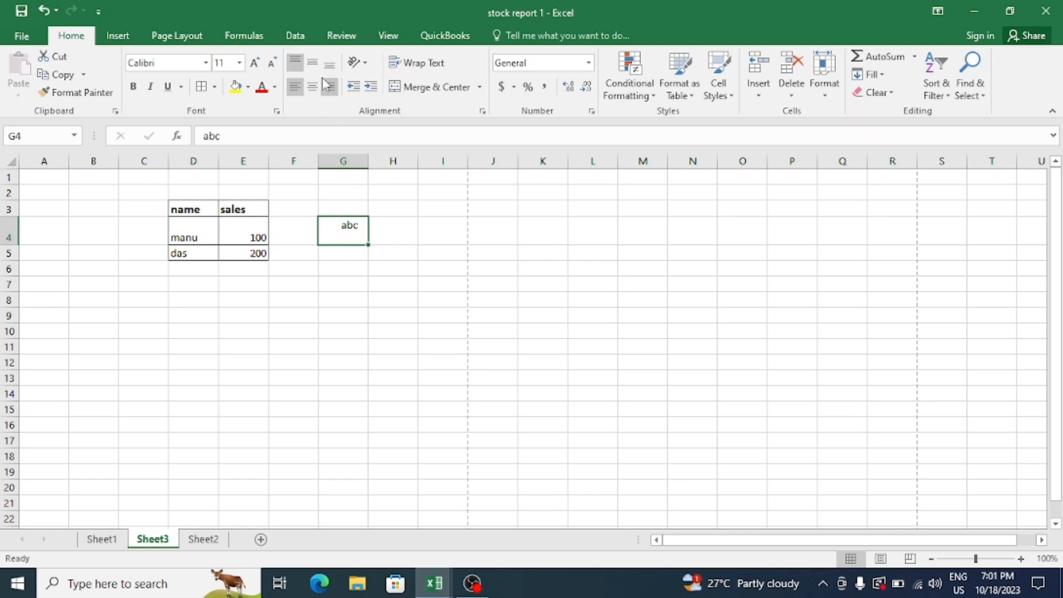
{"action": "left_click", "coordinate": [314, 65]}
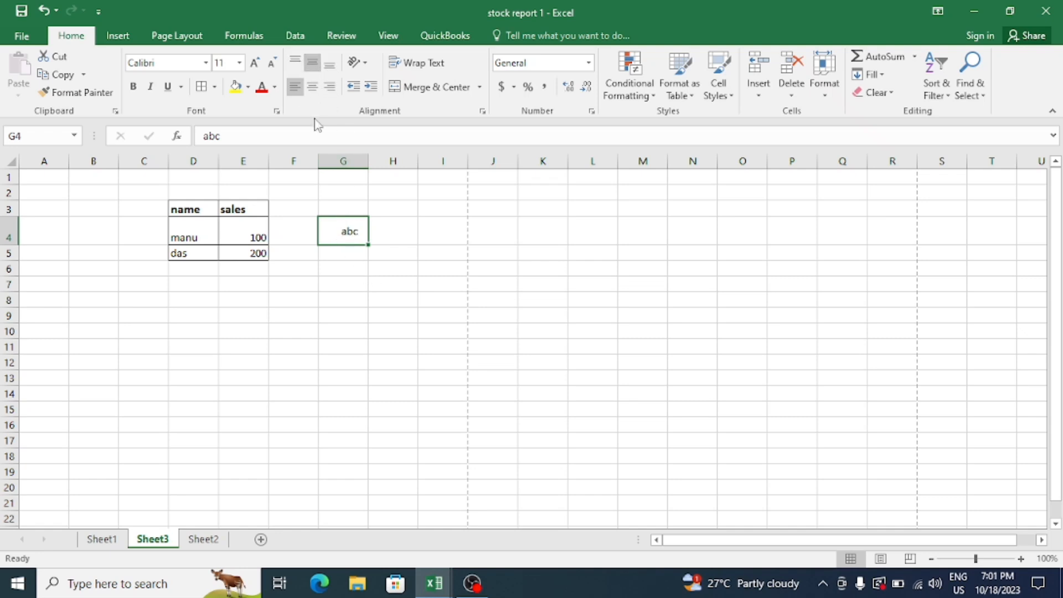
{"action": "left_click", "coordinate": [331, 65]}
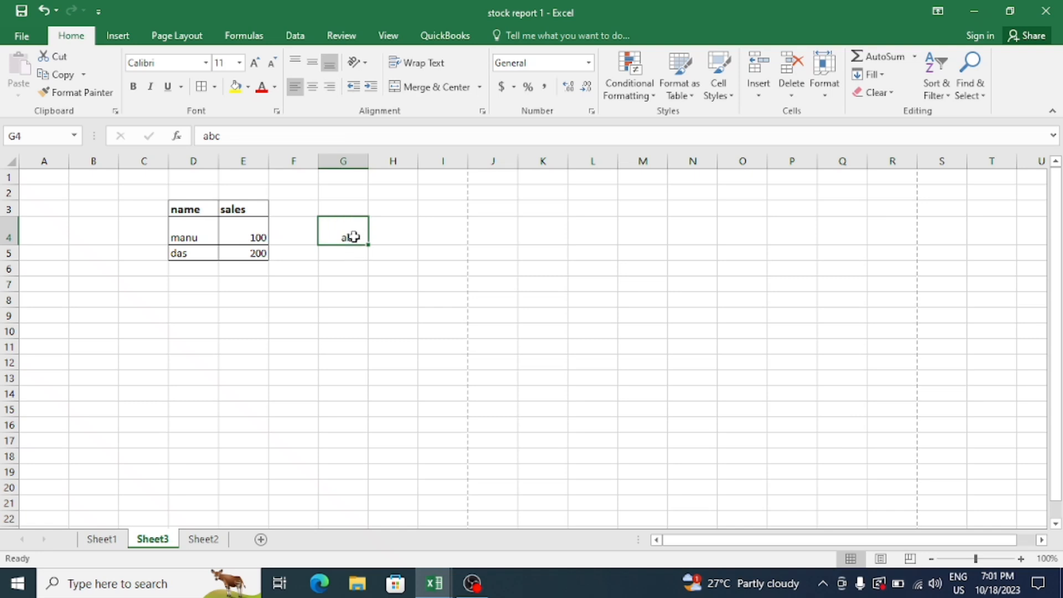
Step: Switch to Sheet2
{"action": "key", "text": "ctrl+Page_Down"}
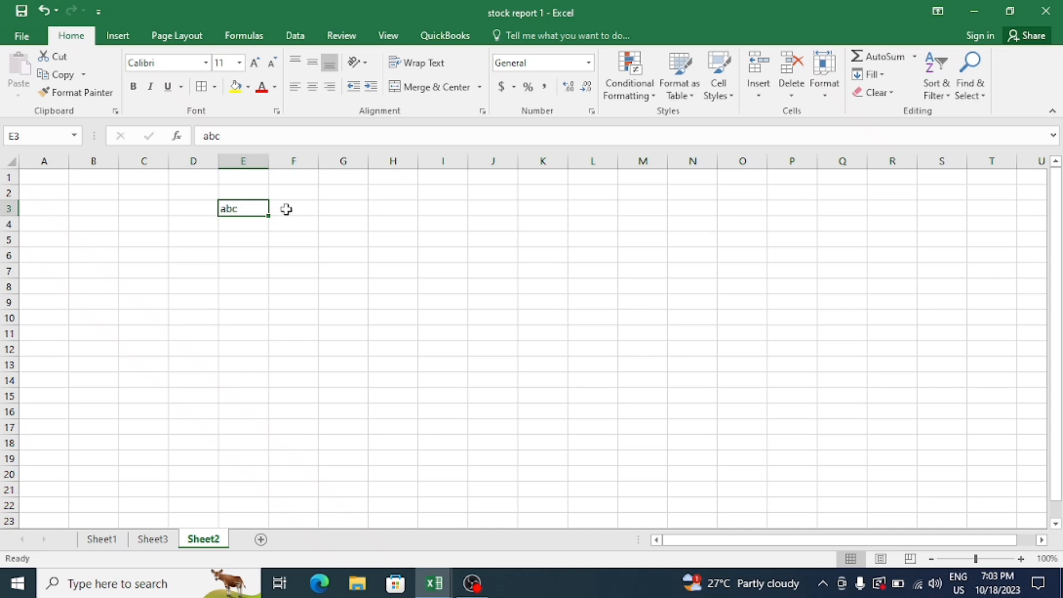
Step: Try each orientation on the abc in E3: Angle Counterclockwise, Angle Clockwise, Vertical Text, Rotate Text Up and Rotate Text Down
{"action": "left_click", "coordinate": [366, 63]}
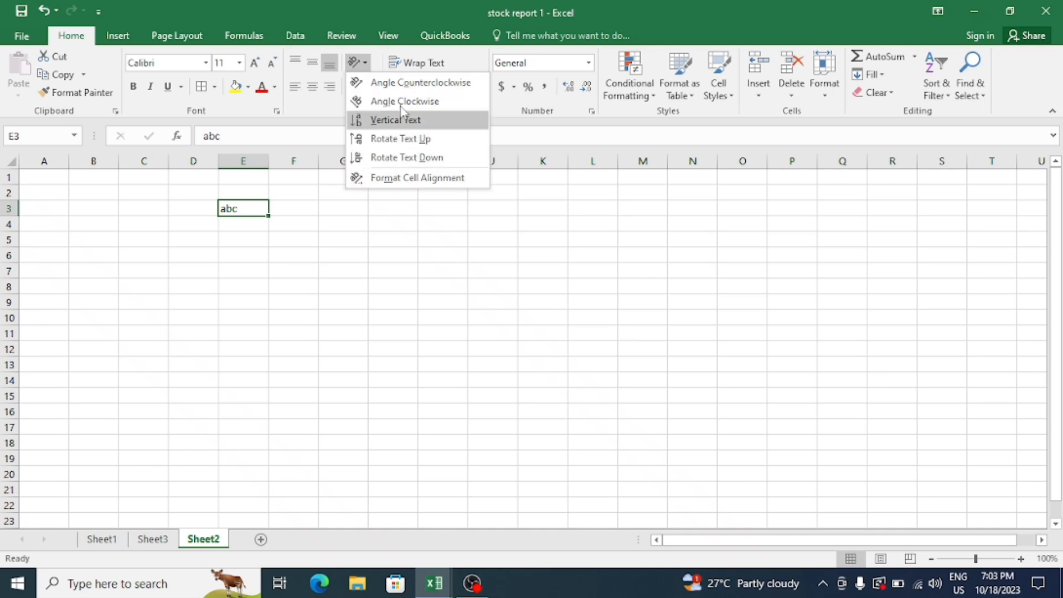
{"action": "left_click", "coordinate": [403, 84]}
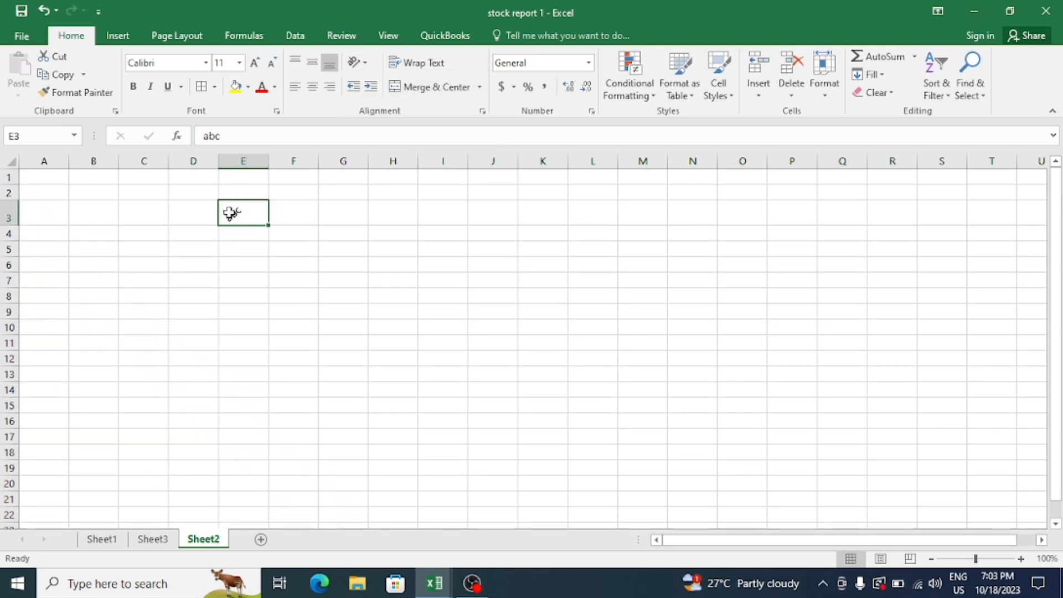
{"action": "left_click", "coordinate": [357, 62]}
{"action": "left_click", "coordinate": [386, 102]}
{"action": "left_click", "coordinate": [358, 62]}
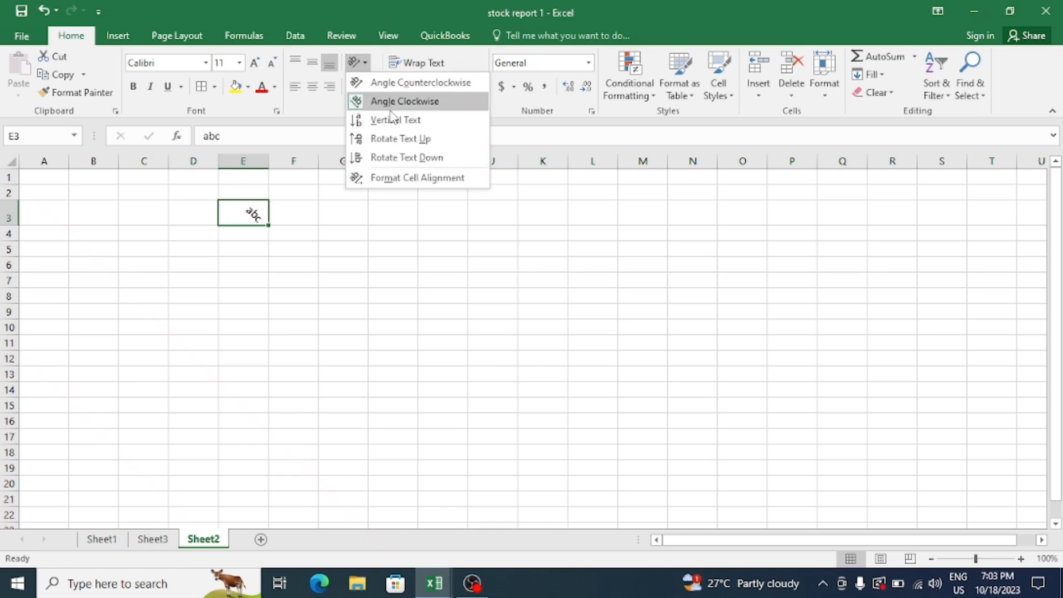
{"action": "left_click", "coordinate": [393, 124]}
{"action": "left_click", "coordinate": [357, 62]}
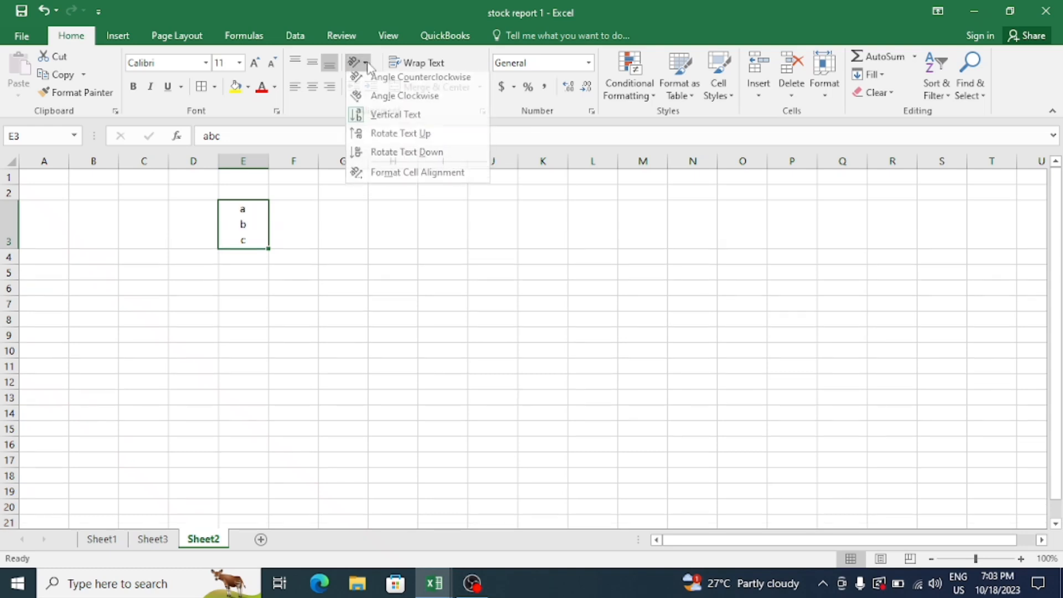
{"action": "left_click", "coordinate": [399, 139]}
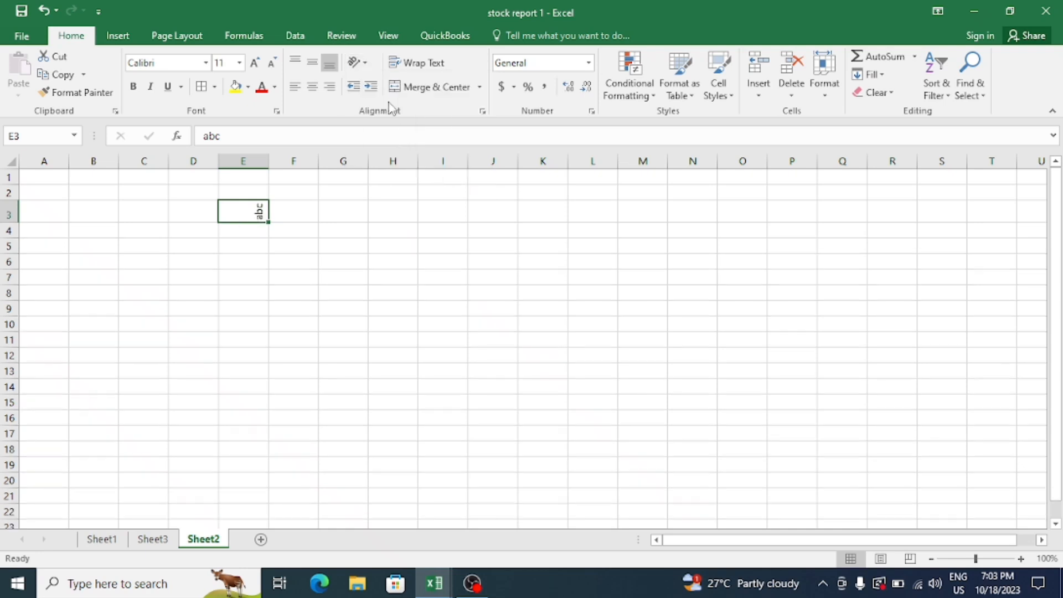
{"action": "left_click", "coordinate": [357, 62]}
{"action": "left_click", "coordinate": [397, 157]}
Step: Undo the orientation changes and the abc entry in cell E3
{"action": "left_click", "coordinate": [44, 11]}
{"action": "left_click", "coordinate": [44, 11]}
{"action": "left_click", "coordinate": [45, 11]}
{"action": "left_click", "coordinate": [44, 11]}
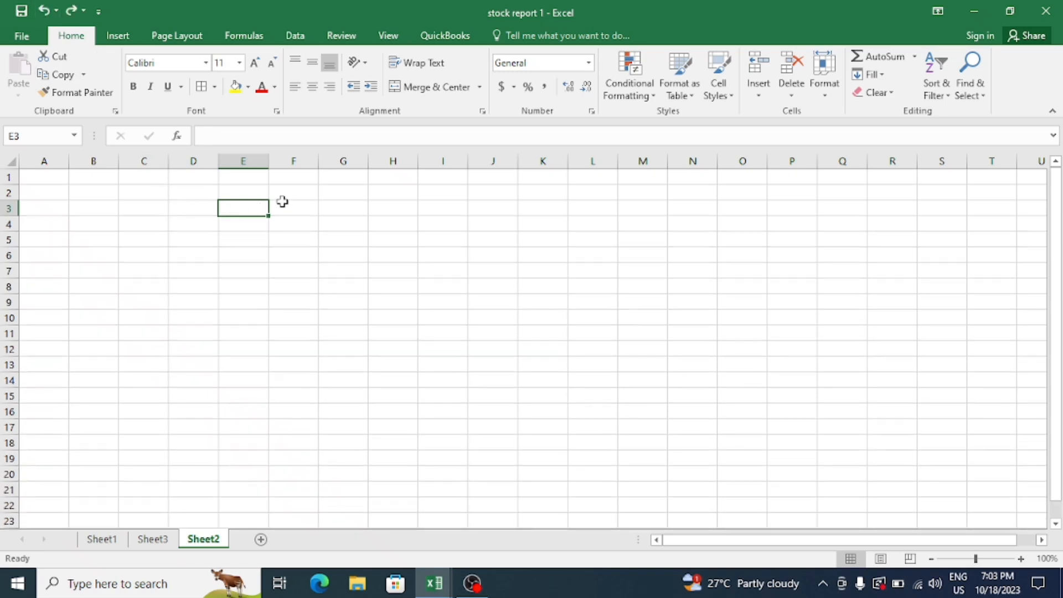
Step: Enter abc in cell E3 again and select the cell
{"action": "type", "text": "abc"}
{"action": "left_click", "coordinate": [362, 209]}
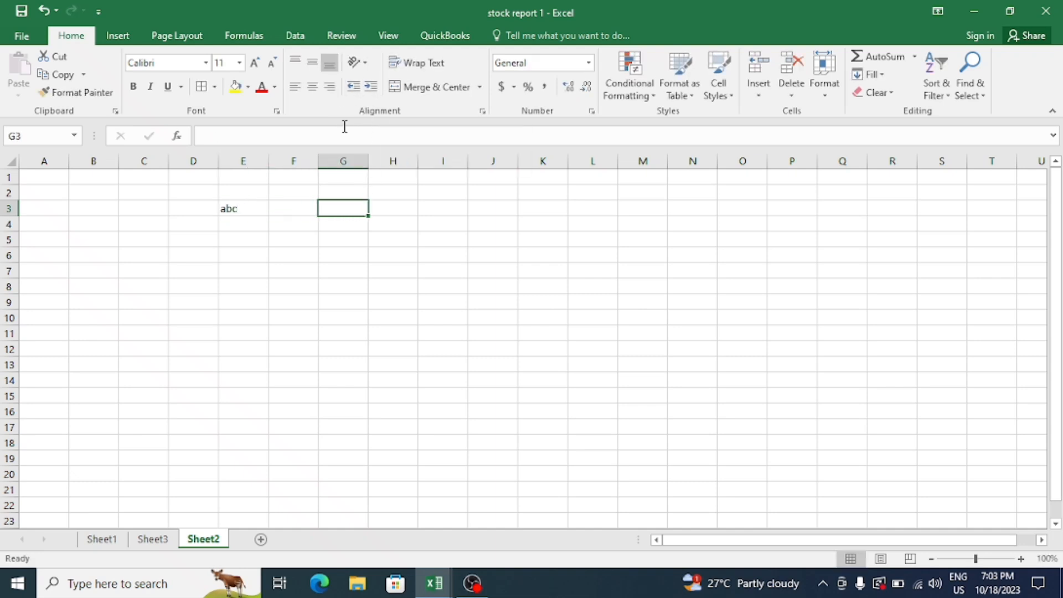
{"action": "left_click", "coordinate": [230, 207]}
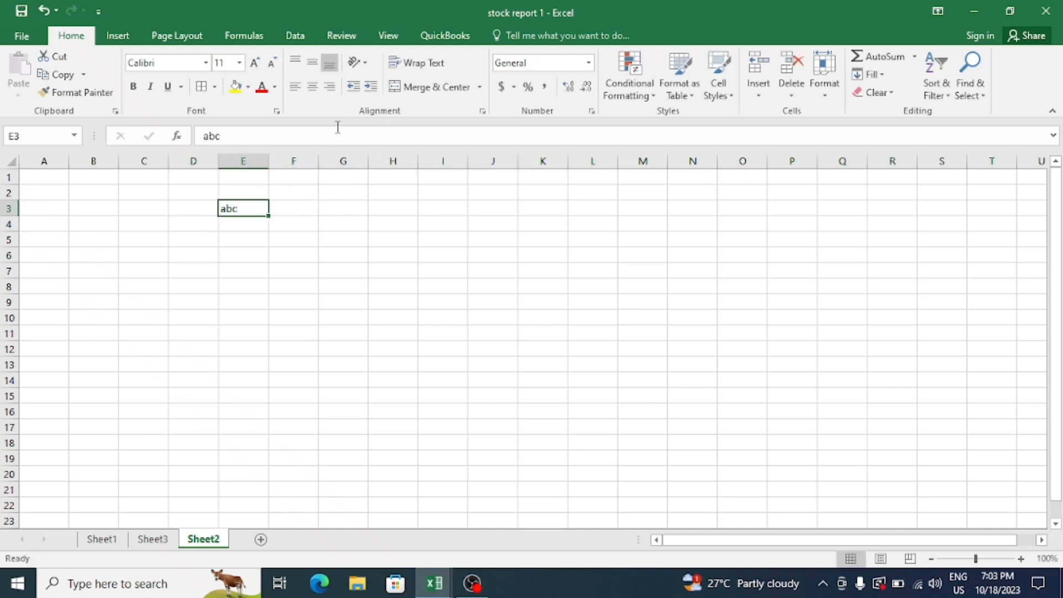
Step: Increase the indent of the abc text in E3 by many levels, and decrease it back to no indent
{"action": "left_click", "coordinate": [367, 91]}
{"action": "left_click", "coordinate": [367, 91]}
{"action": "left_click", "coordinate": [367, 92]}
{"action": "left_click", "coordinate": [368, 92]}
{"action": "left_click", "coordinate": [368, 92]}
{"action": "left_click", "coordinate": [368, 92]}
{"action": "left_click", "coordinate": [368, 92]}
{"action": "left_click", "coordinate": [368, 92]}
{"action": "left_click", "coordinate": [370, 93]}
{"action": "left_click", "coordinate": [370, 93]}
{"action": "left_click", "coordinate": [367, 89]}
{"action": "left_click", "coordinate": [367, 89]}
{"action": "left_click", "coordinate": [359, 89]}
{"action": "left_click", "coordinate": [359, 89]}
{"action": "left_click", "coordinate": [359, 91]}
{"action": "left_click", "coordinate": [359, 90]}
{"action": "left_click", "coordinate": [359, 91]}
{"action": "left_click", "coordinate": [359, 90]}
{"action": "left_click", "coordinate": [359, 91]}
{"action": "left_click", "coordinate": [358, 90]}
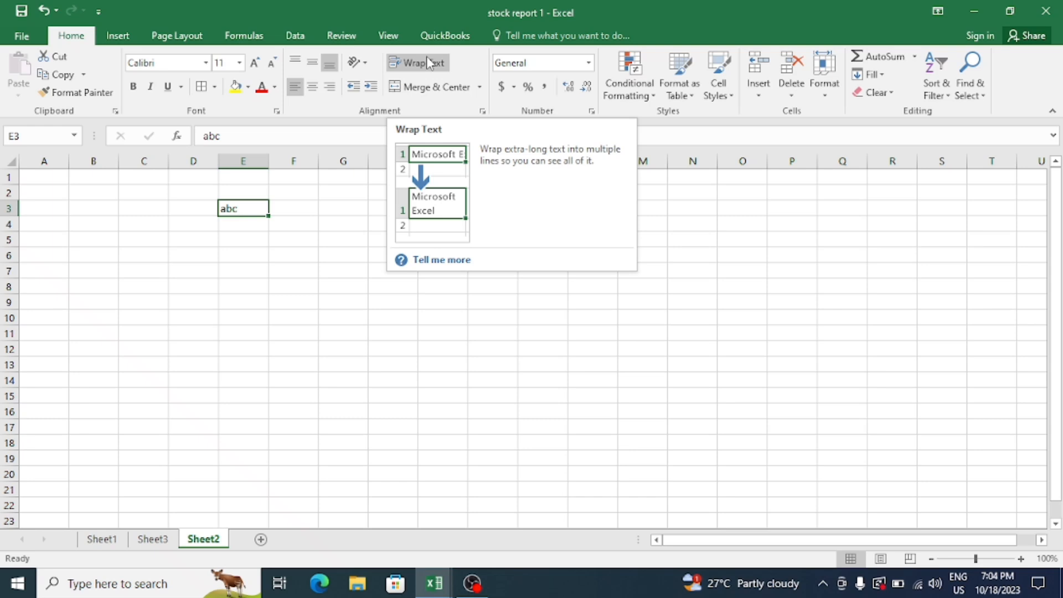
Step: Clear cell E3 and enter stock report in it
{"action": "left_click", "coordinate": [311, 282]}
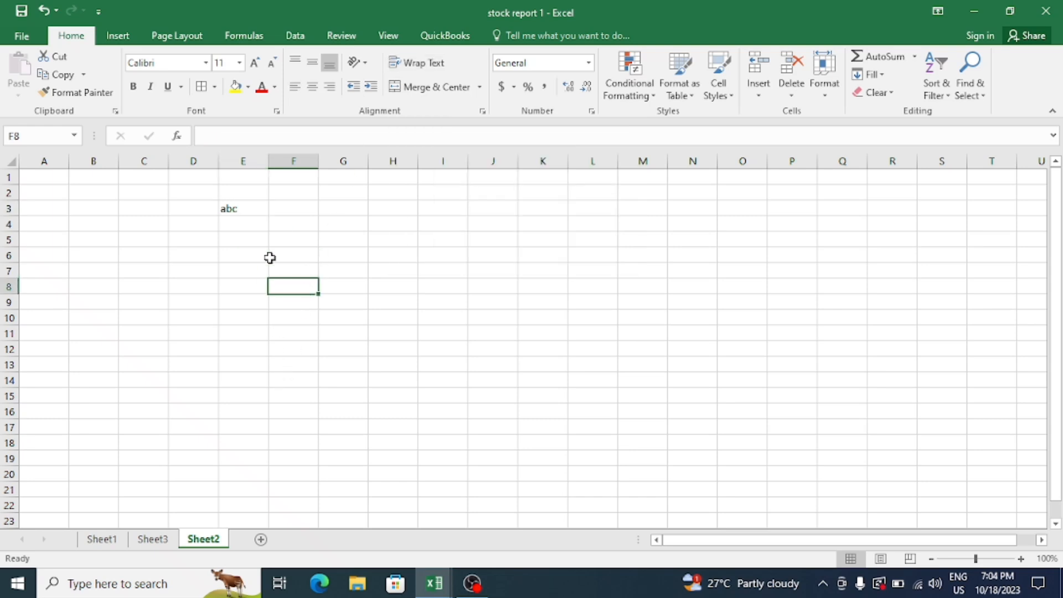
{"action": "left_click", "coordinate": [239, 211]}
{"action": "key", "text": "BackSpace"}
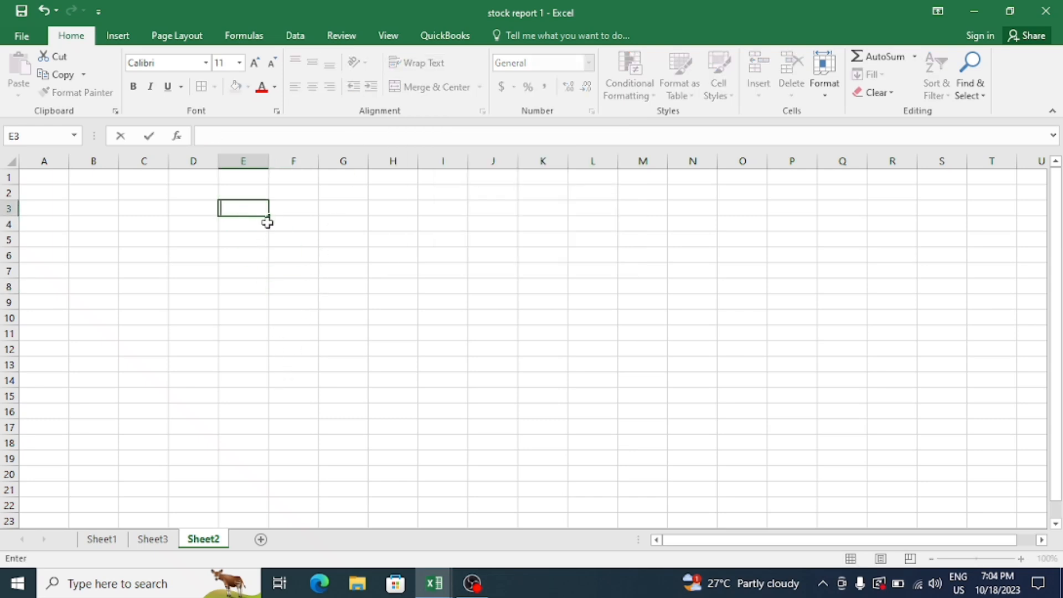
{"action": "left_click", "coordinate": [291, 318]}
{"action": "left_click", "coordinate": [245, 206]}
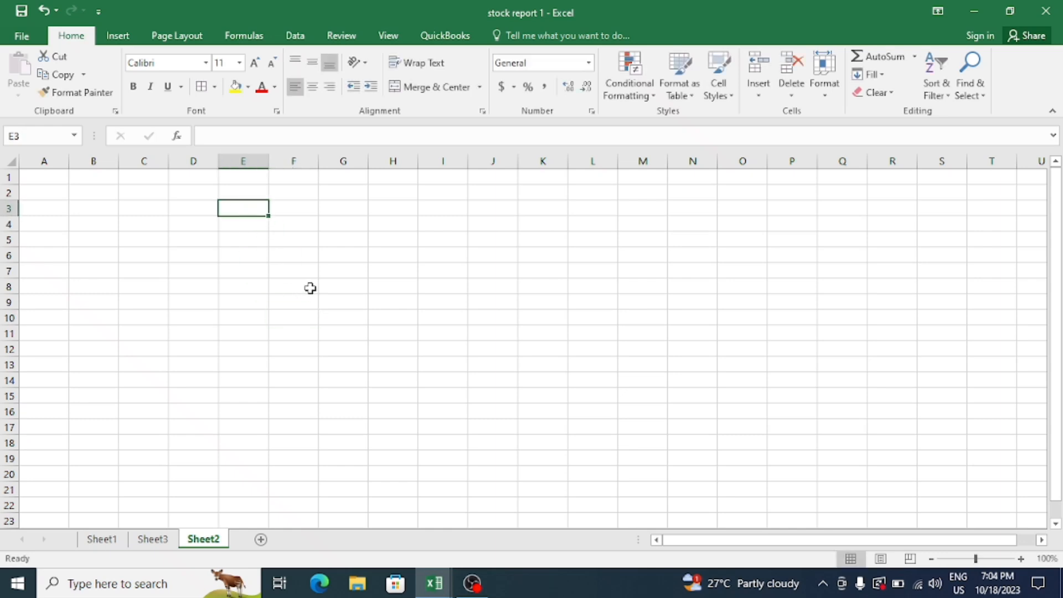
{"action": "type", "text": "st"}
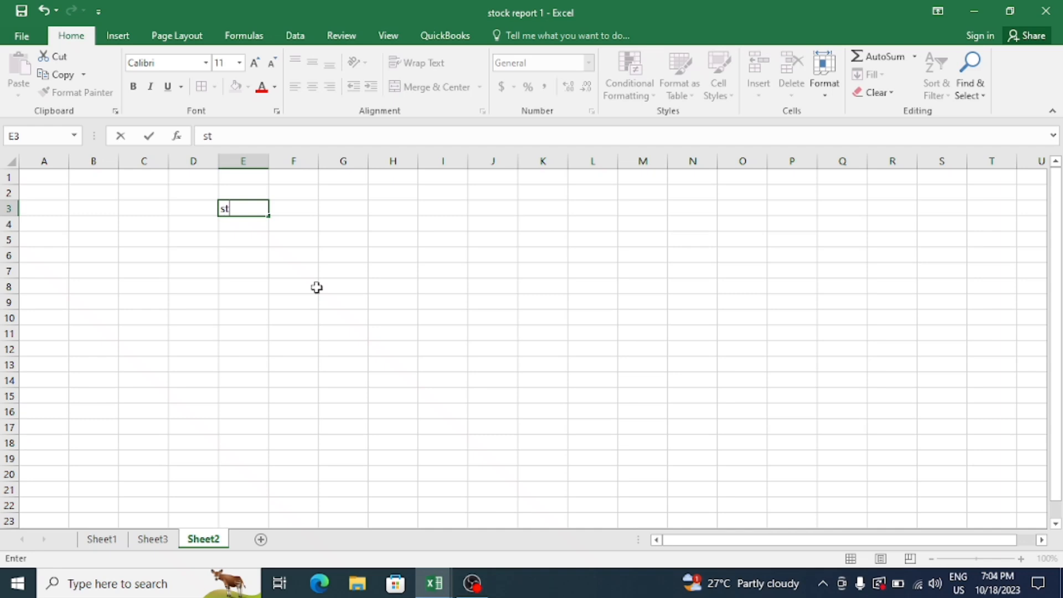
{"action": "type", "text": "report"}
{"action": "left_click", "coordinate": [467, 429]}
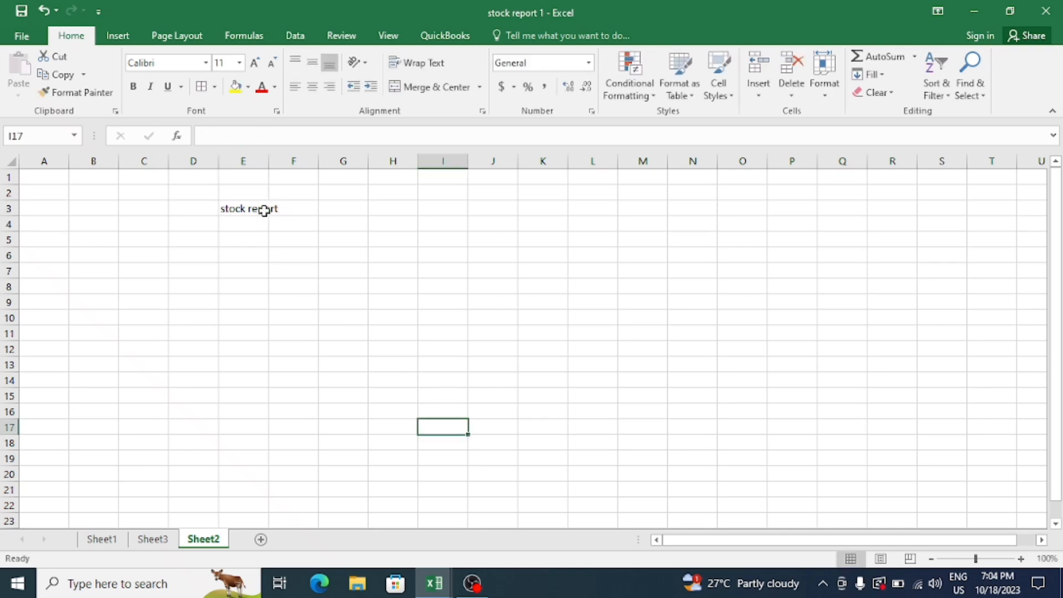
Step: Merge and center the stock report title across cells E3:G3
{"action": "left_click", "coordinate": [273, 250]}
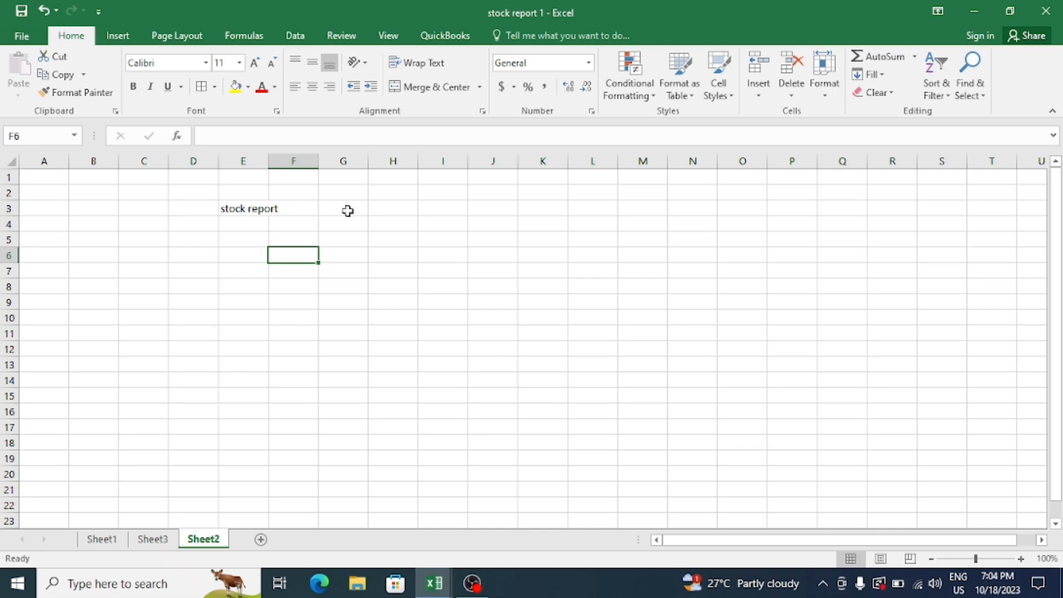
{"action": "left_click_drag", "start_coordinate": [231, 209], "coordinate": [339, 211]}
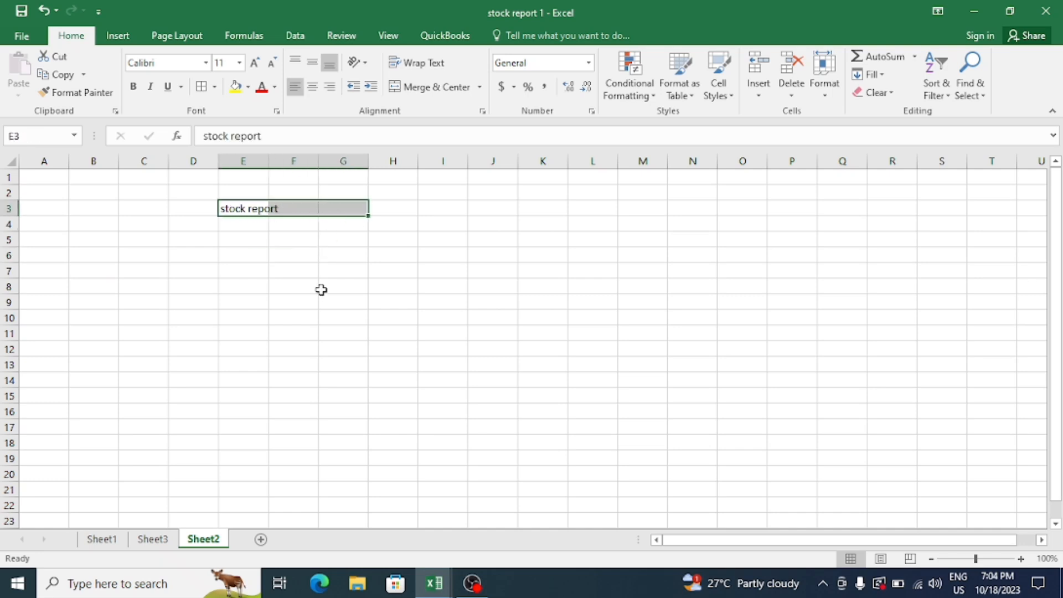
{"action": "left_click", "coordinate": [439, 87]}
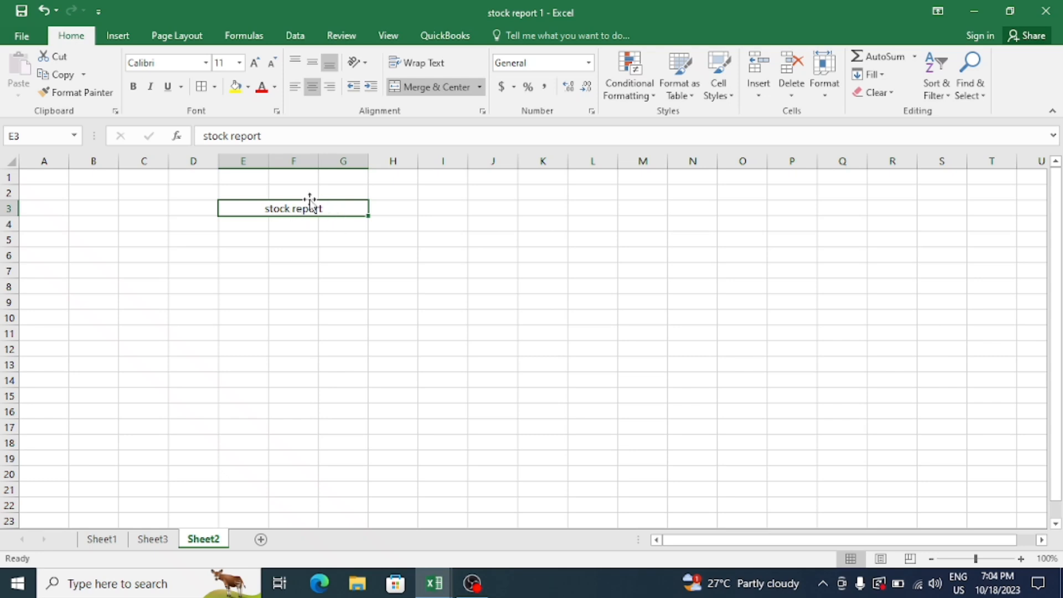
Step: Unmerge the stock report title cells E3:G3, and merge and center the title across them again
{"action": "left_click", "coordinate": [252, 238]}
{"action": "left_click", "coordinate": [201, 238]}
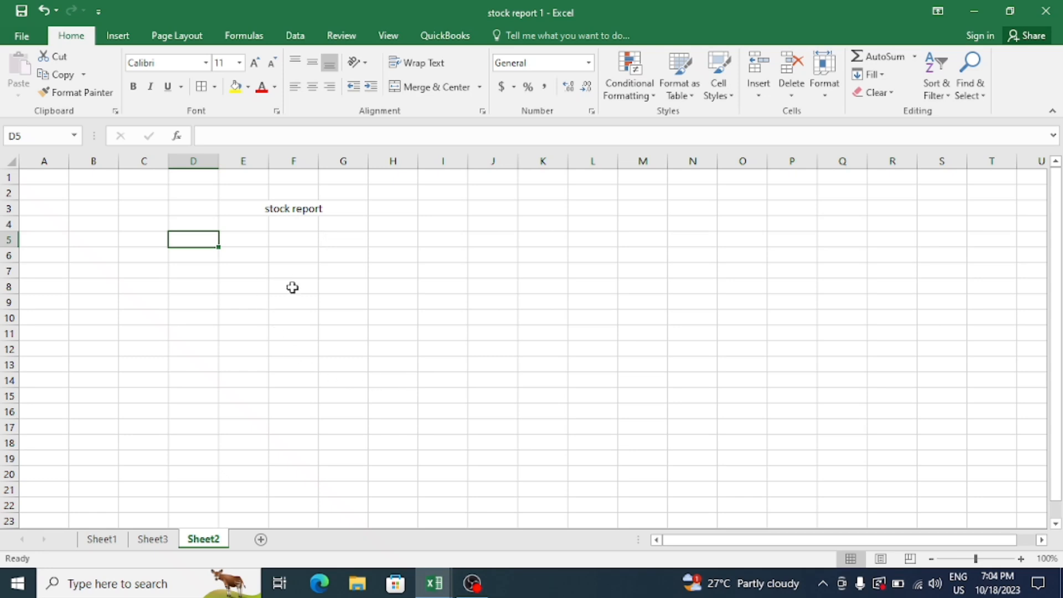
{"action": "left_click", "coordinate": [292, 207]}
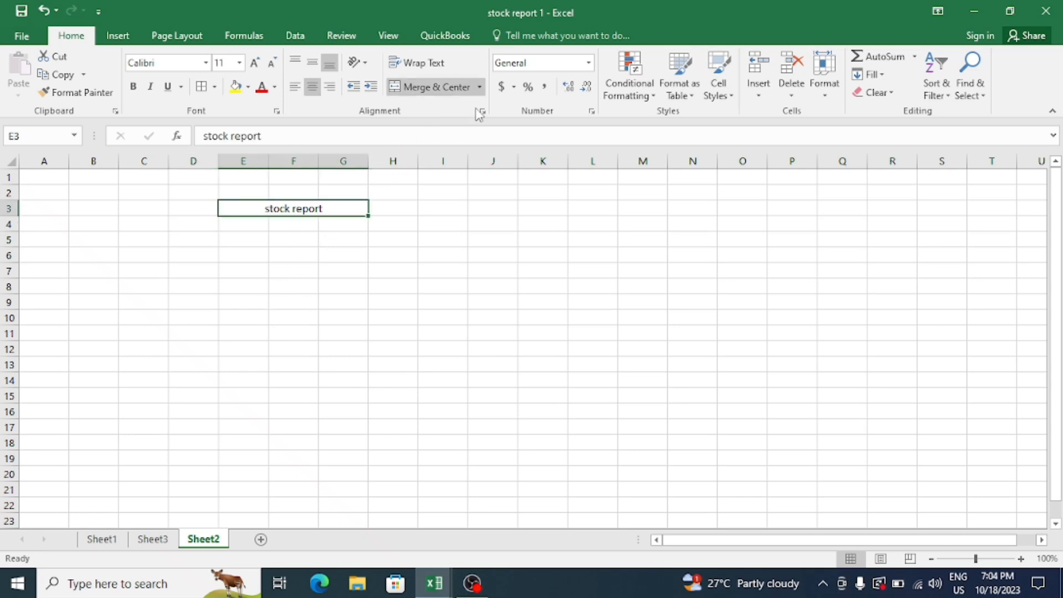
{"action": "left_click", "coordinate": [480, 87]}
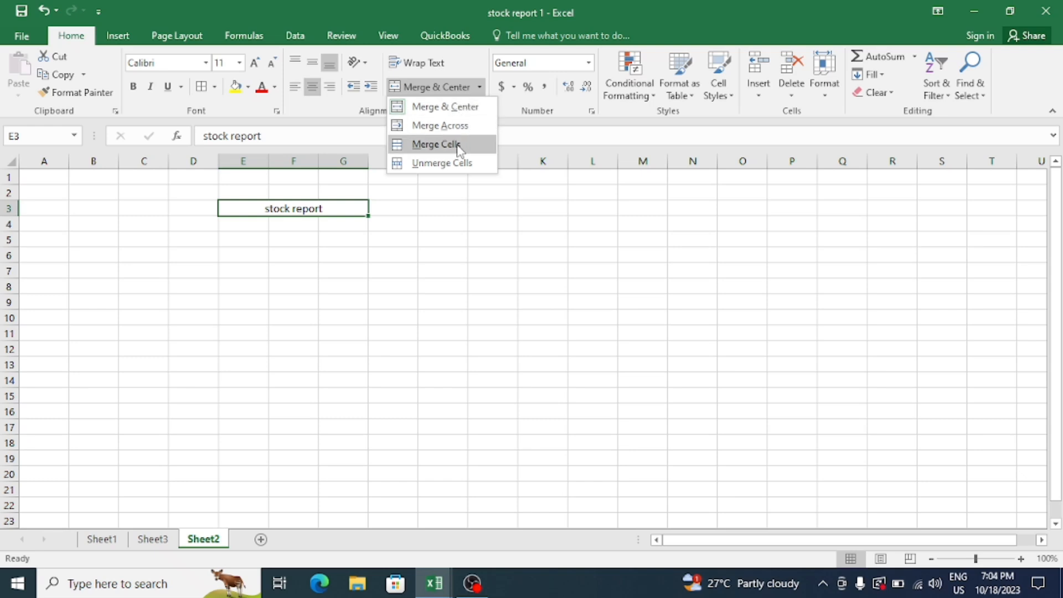
{"action": "left_click", "coordinate": [458, 164]}
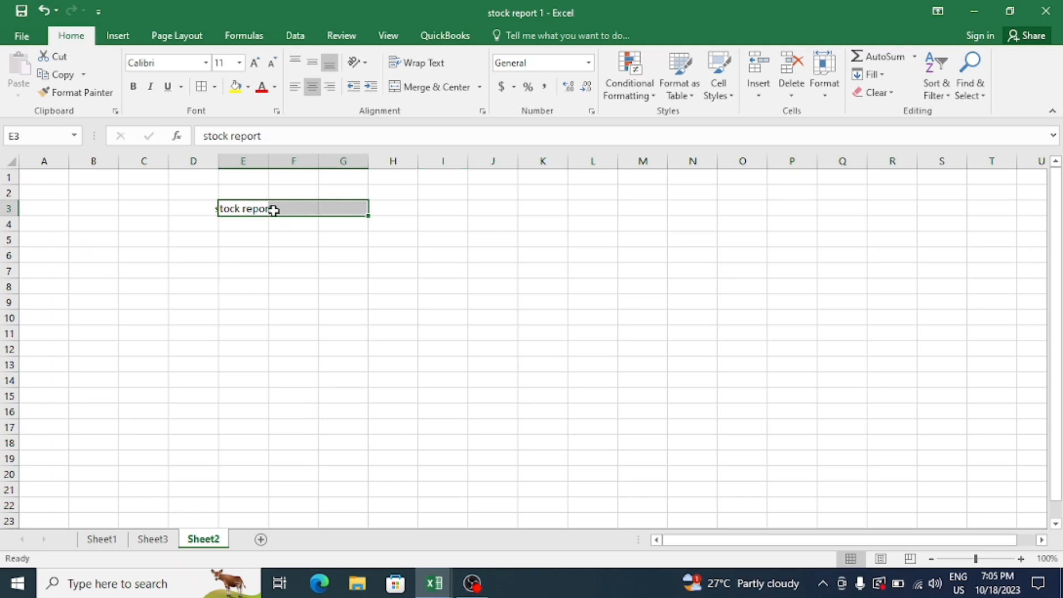
{"action": "left_click", "coordinate": [458, 92]}
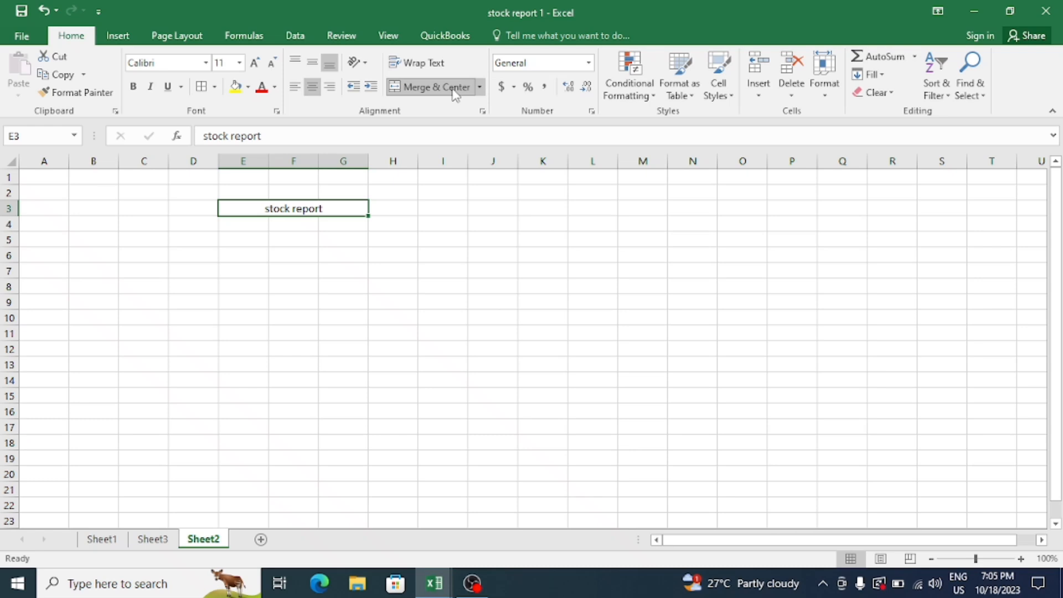
Step: Enter the long sample text gyhyhyhy4gtgtgtgtg in cell I3
{"action": "left_click", "coordinate": [437, 207]}
{"action": "type", "text": "gyhyhy"}
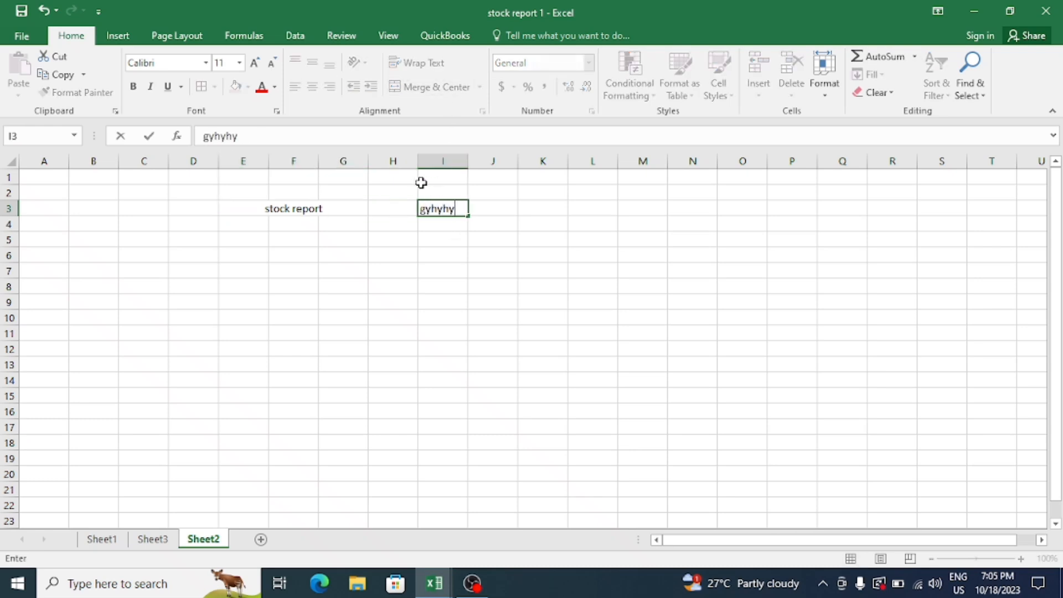
{"action": "type", "text": "hy4gtgtgtgtg"}
{"action": "key", "text": "Return"}
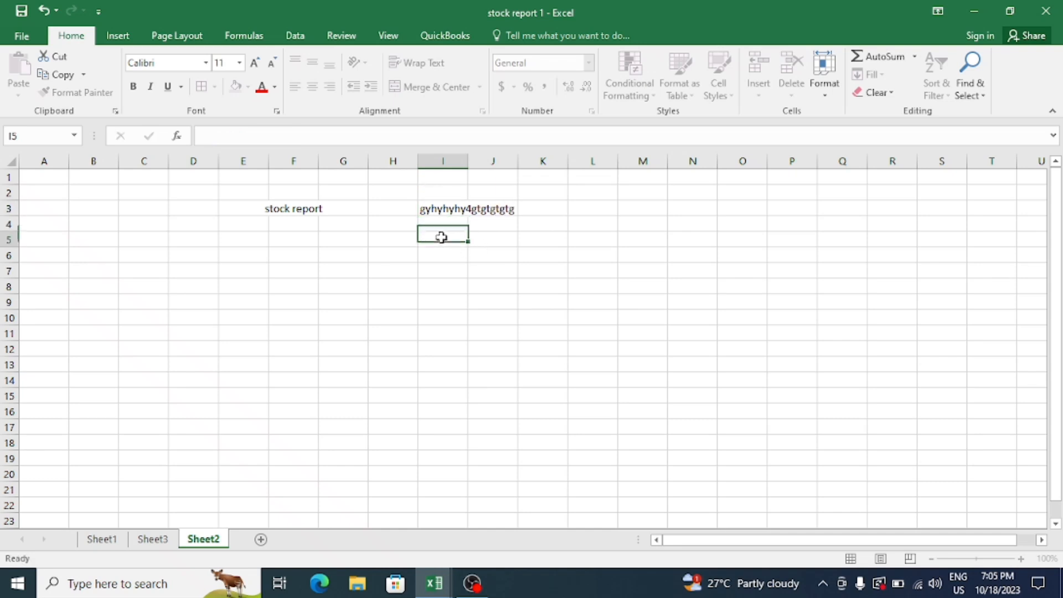
{"action": "left_click", "coordinate": [441, 239]}
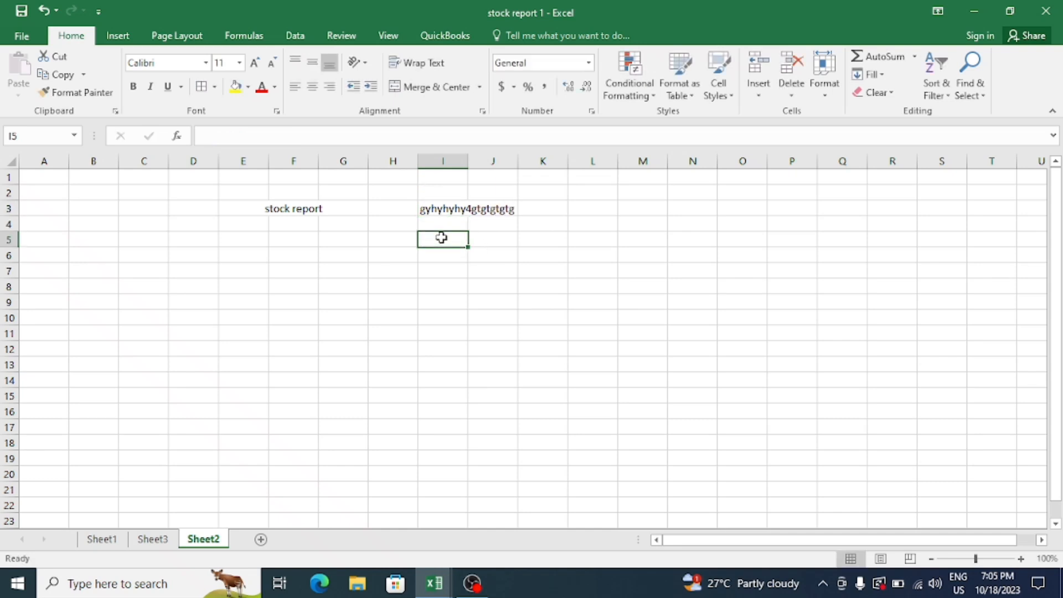
Step: Wrap the long text in cell I3 and widen column I slightly
{"action": "left_click", "coordinate": [446, 209]}
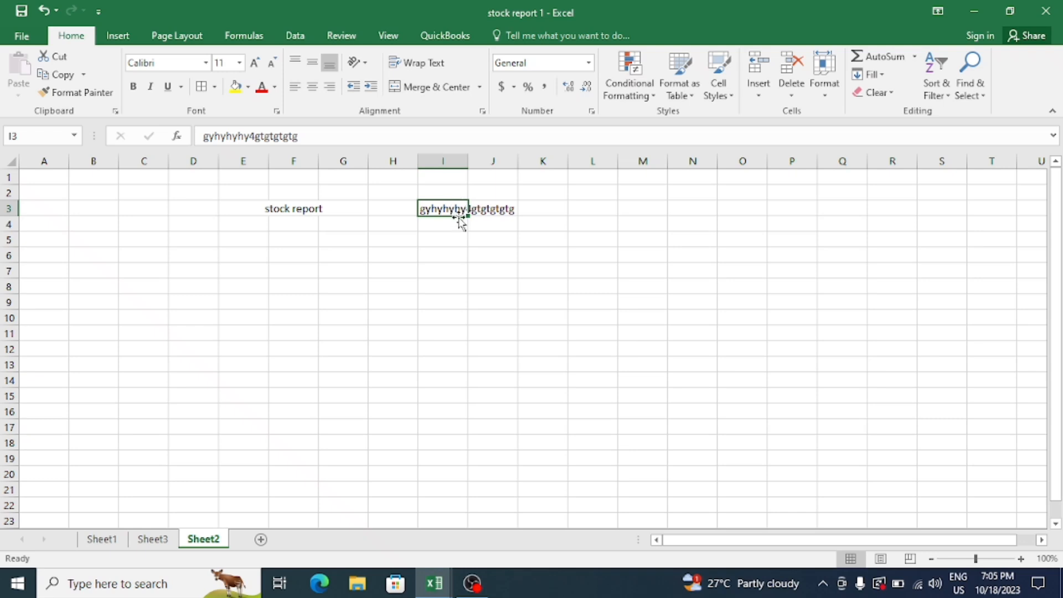
{"action": "left_click", "coordinate": [410, 63]}
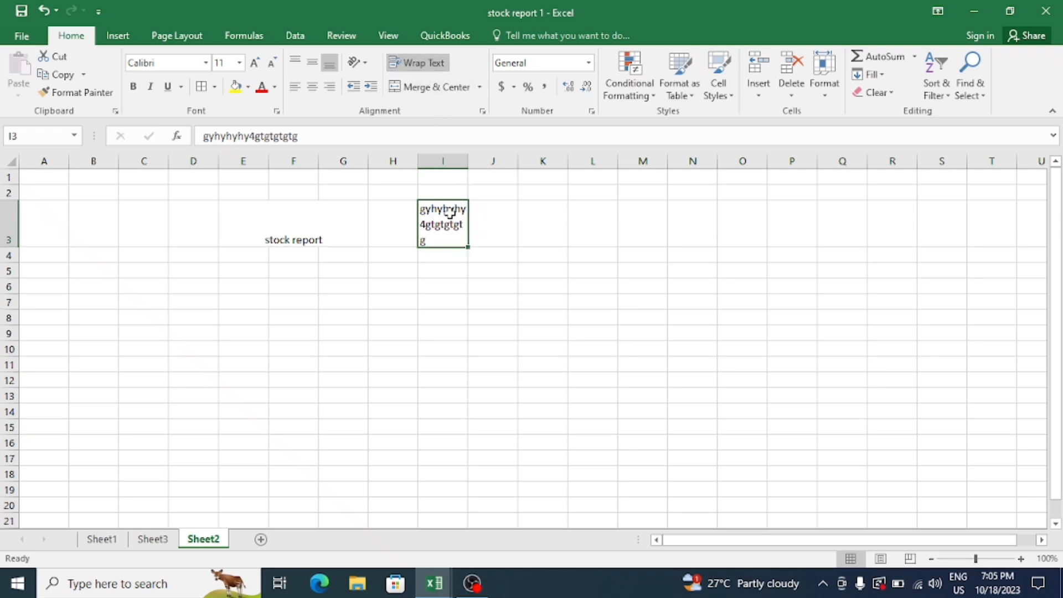
{"action": "left_click_drag", "start_coordinate": [470, 166], "coordinate": [476, 164]}
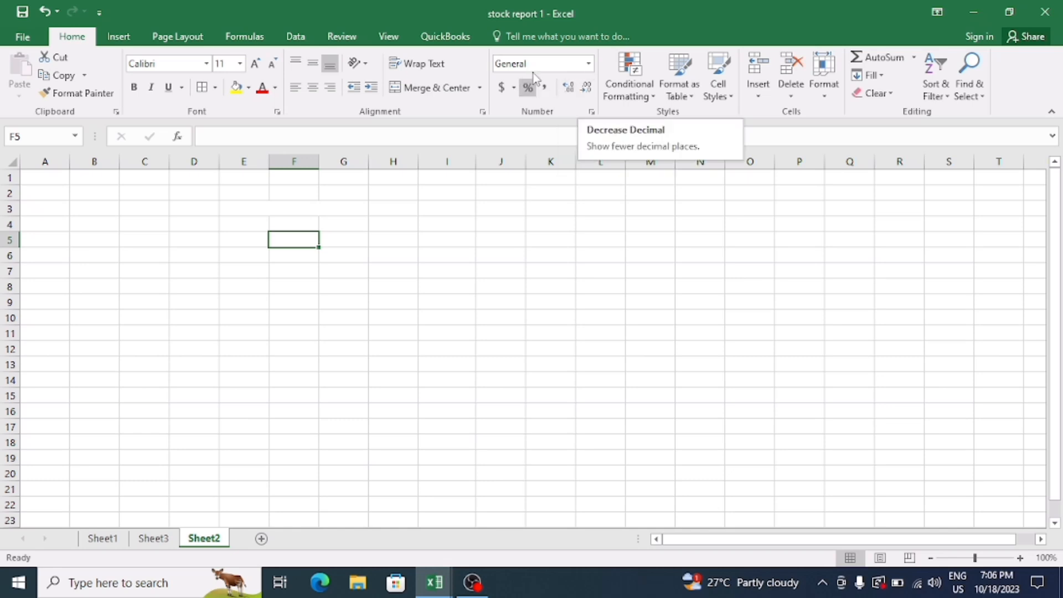
Step: Enter 100 in cell F4 and apply the Currency number format to it
{"action": "left_click", "coordinate": [304, 223]}
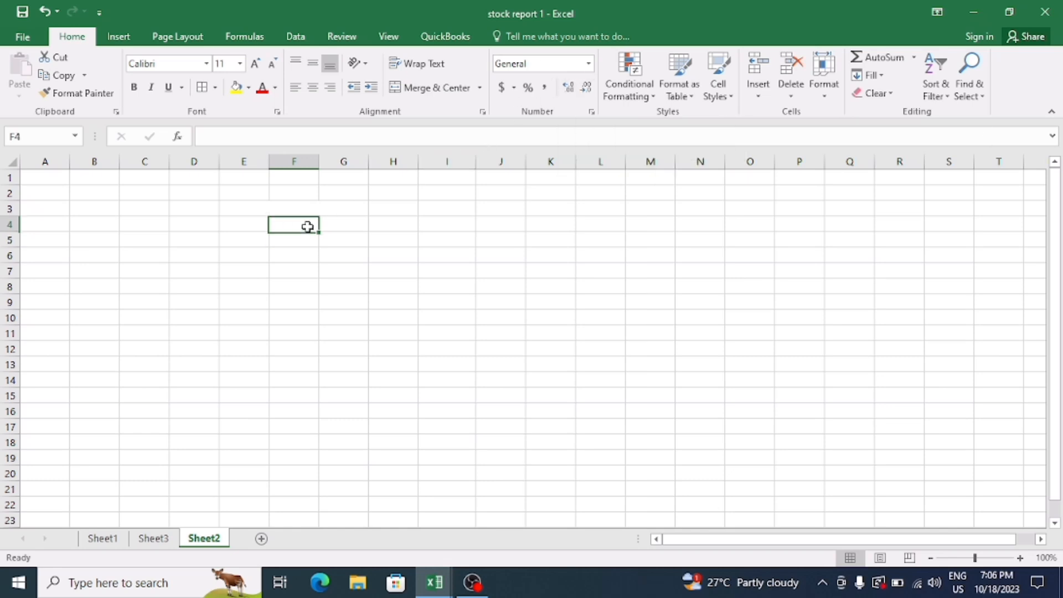
{"action": "type", "text": "100"}
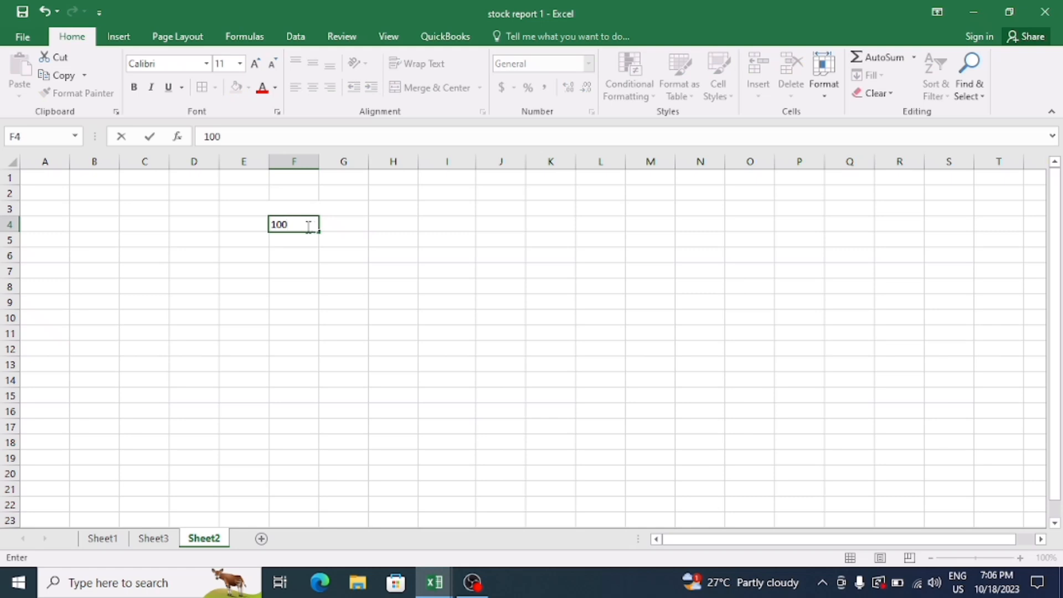
{"action": "left_click", "coordinate": [315, 274]}
{"action": "left_click", "coordinate": [288, 223]}
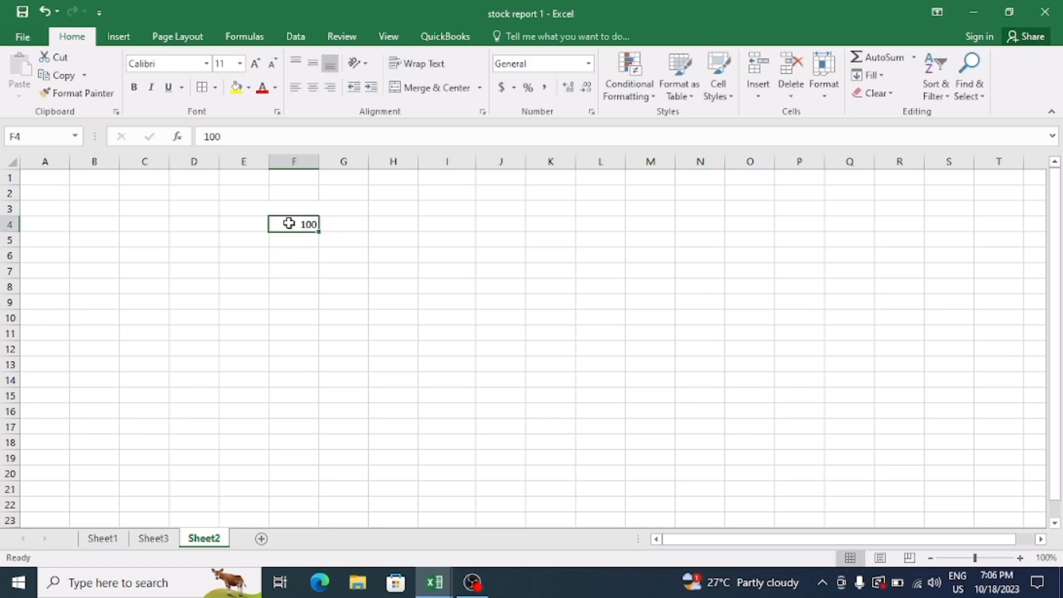
{"action": "left_click", "coordinate": [589, 64]}
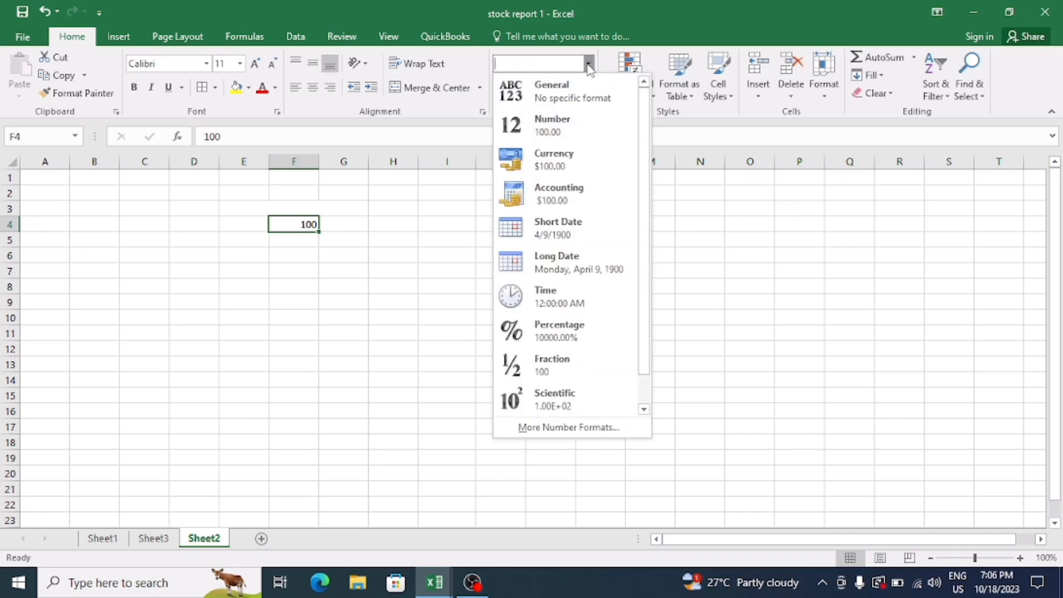
{"action": "left_click", "coordinate": [559, 159]}
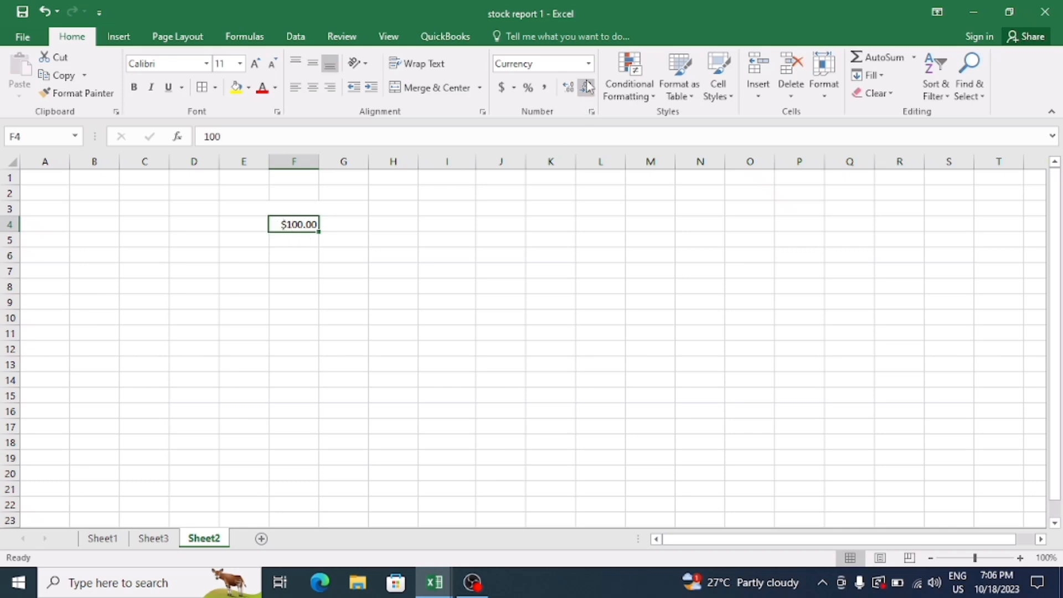
{"action": "left_click", "coordinate": [589, 63]}
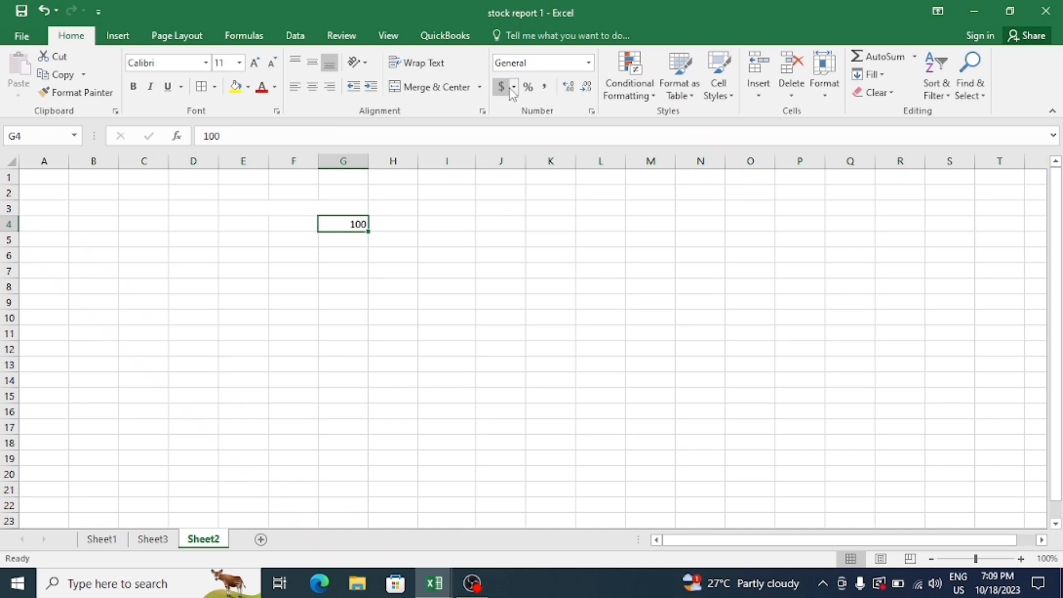
Step: View the accounting currency formats for cell G4, and apply the percent style to its value
{"action": "left_click", "coordinate": [515, 88]}
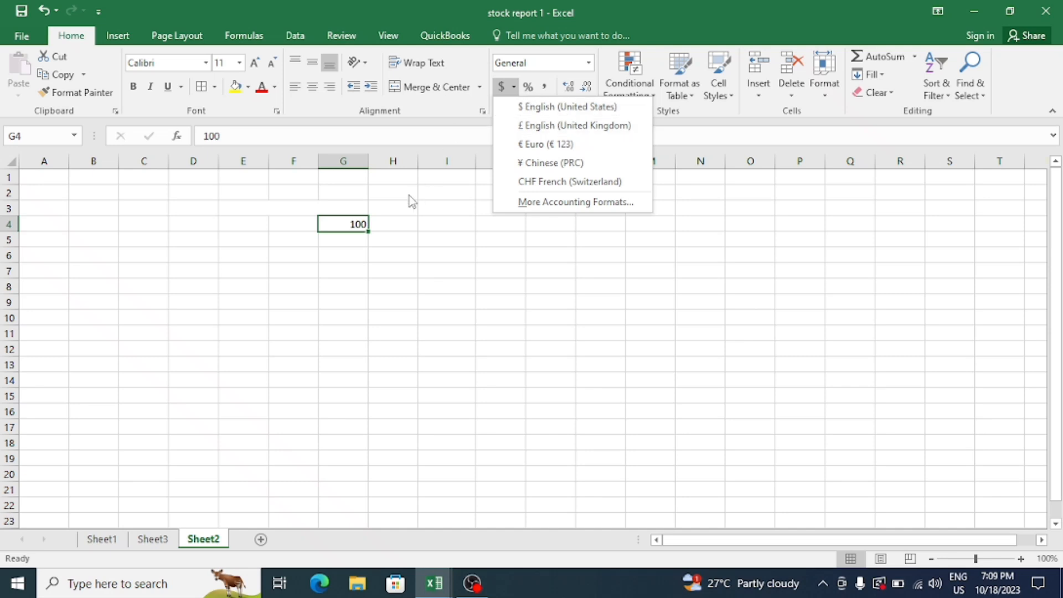
{"action": "left_click", "coordinate": [529, 87]}
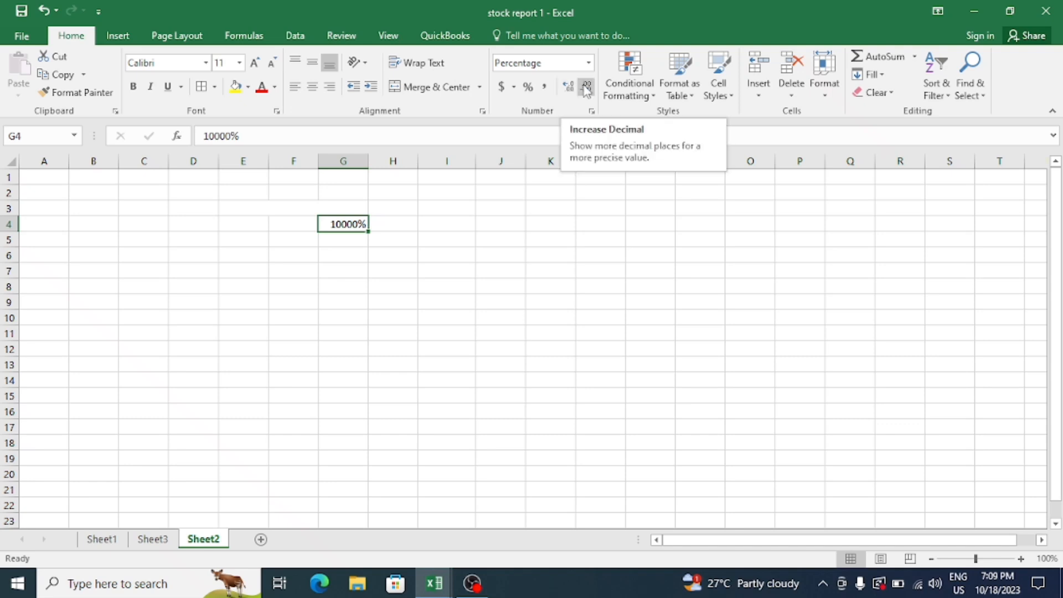
Step: Enter 20 in cell I3 and select the cell again
{"action": "left_click", "coordinate": [460, 202]}
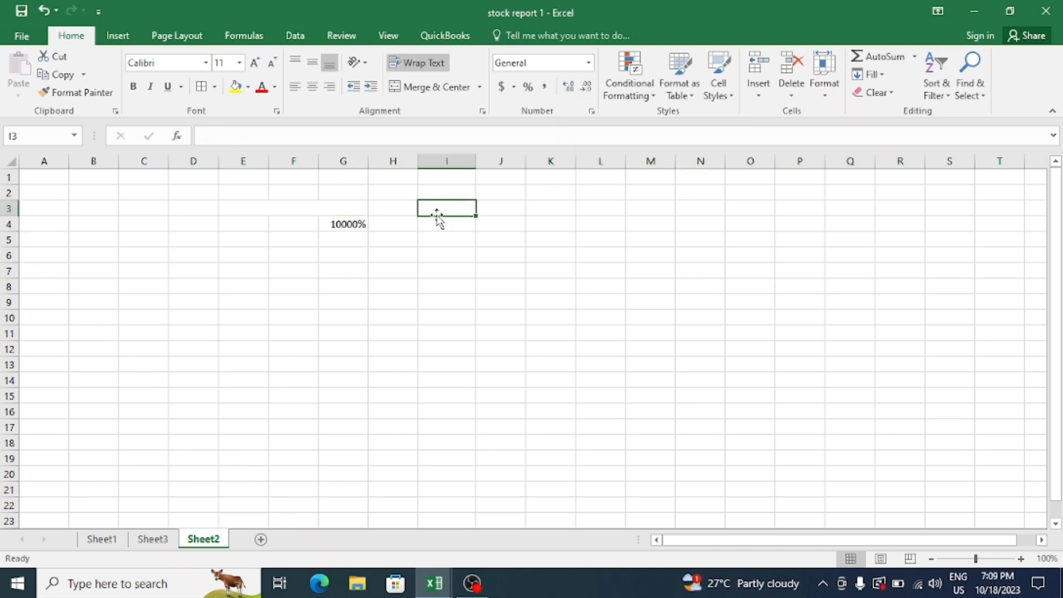
{"action": "type", "text": "20"}
{"action": "left_click", "coordinate": [501, 273]}
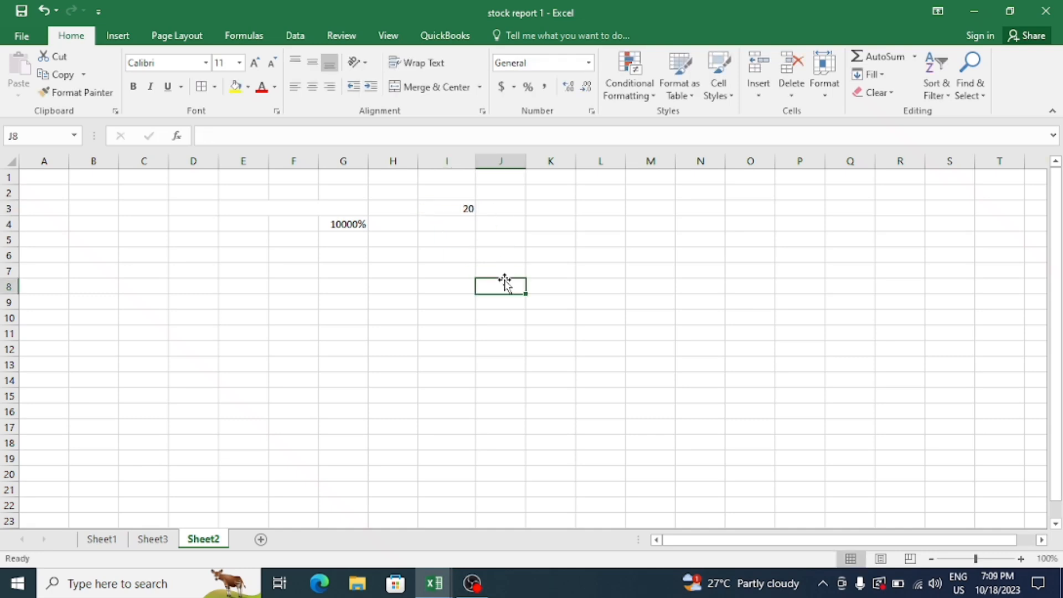
{"action": "left_click", "coordinate": [454, 210]}
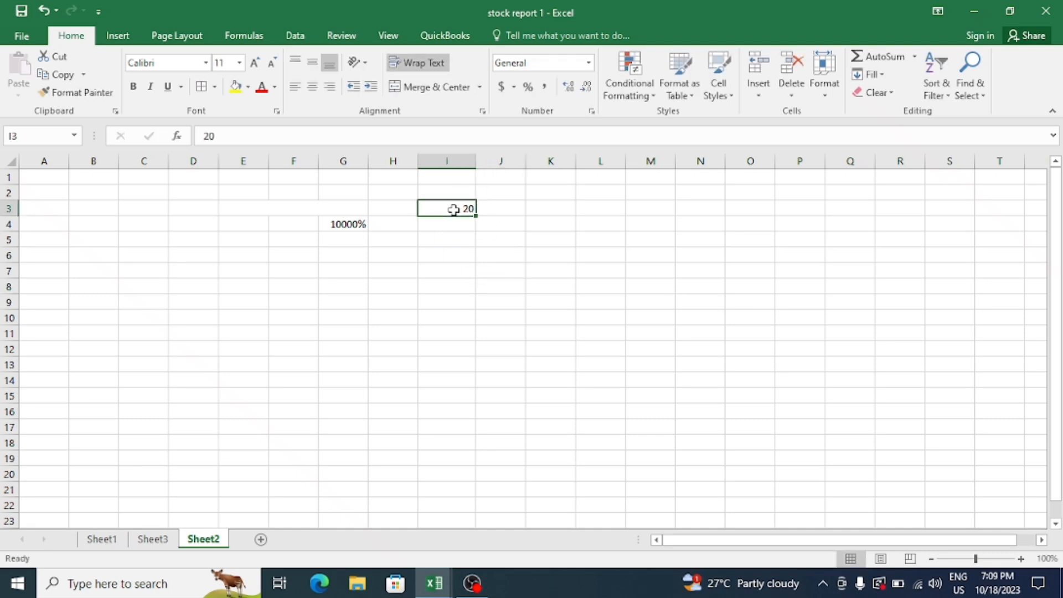
Step: Increase the decimal places of the value in I3 to two, and decrease them back to none
{"action": "left_click", "coordinate": [569, 89]}
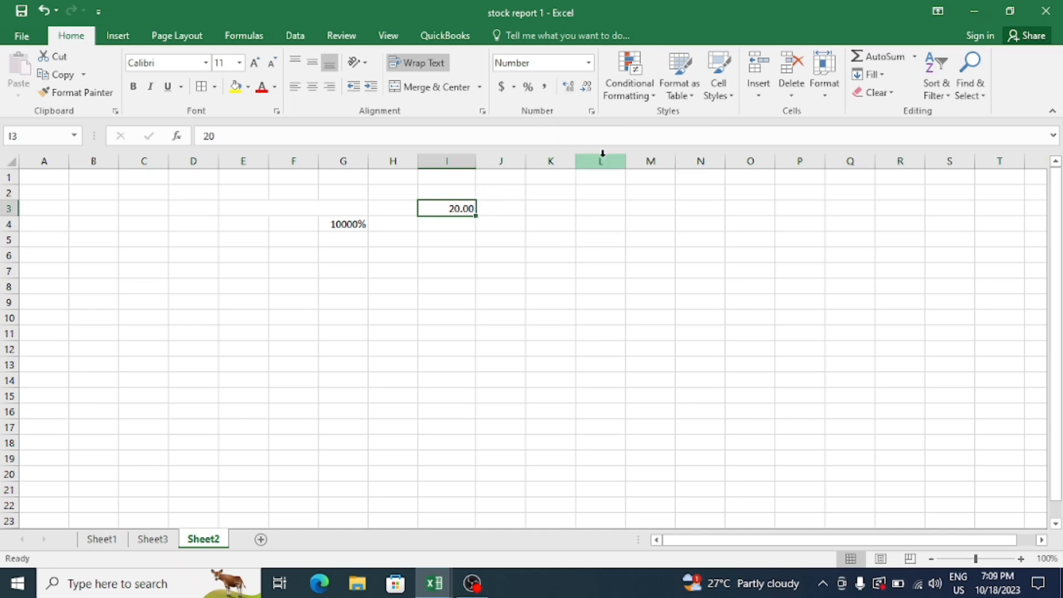
{"action": "left_click", "coordinate": [591, 94]}
{"action": "left_click", "coordinate": [589, 94]}
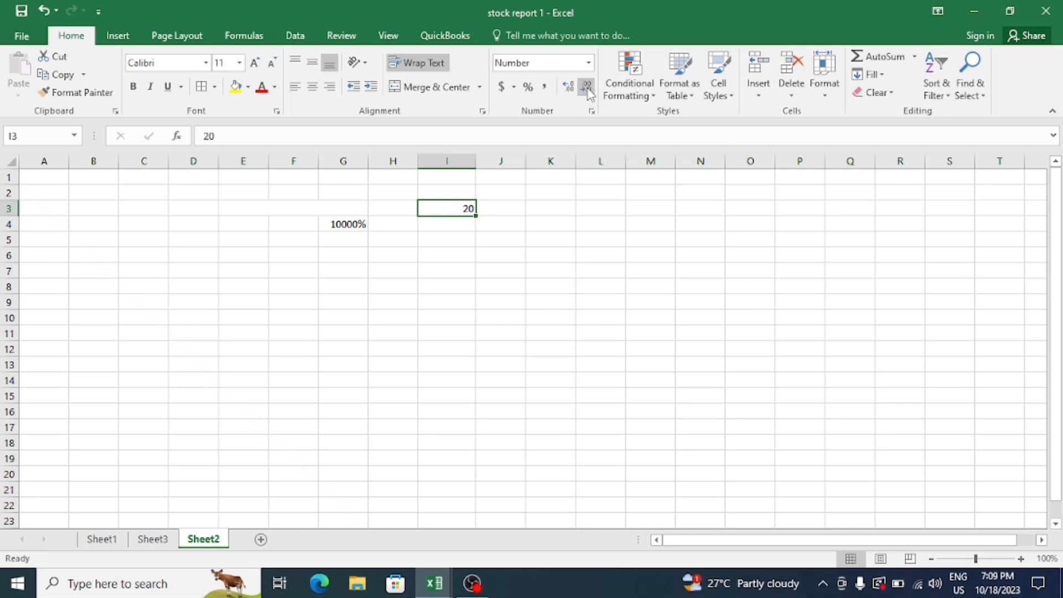
{"action": "left_click", "coordinate": [531, 269]}
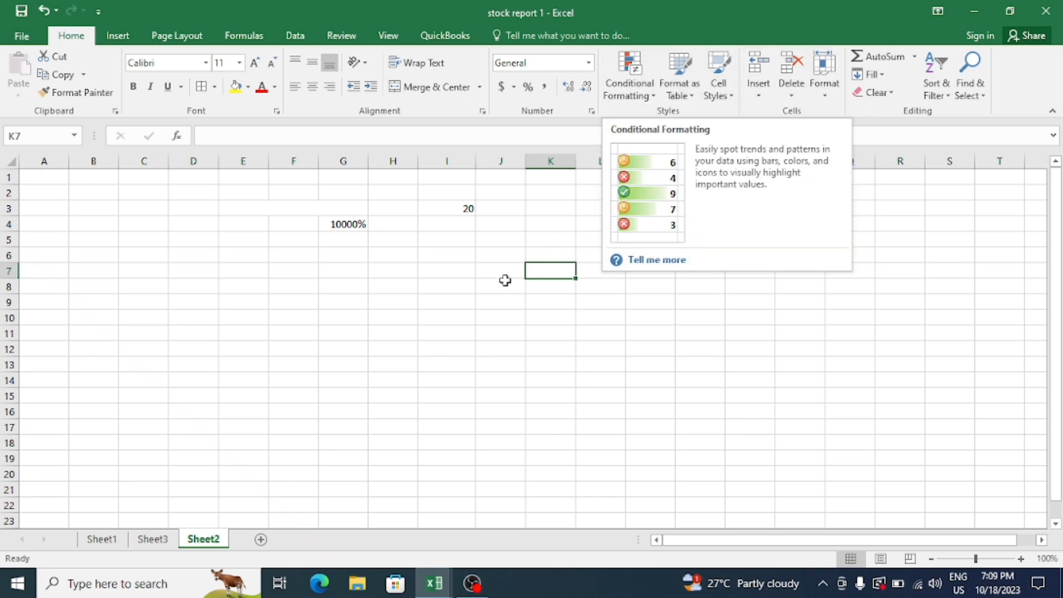
Step: Select cell I4 below the value 20
{"action": "left_click", "coordinate": [440, 224]}
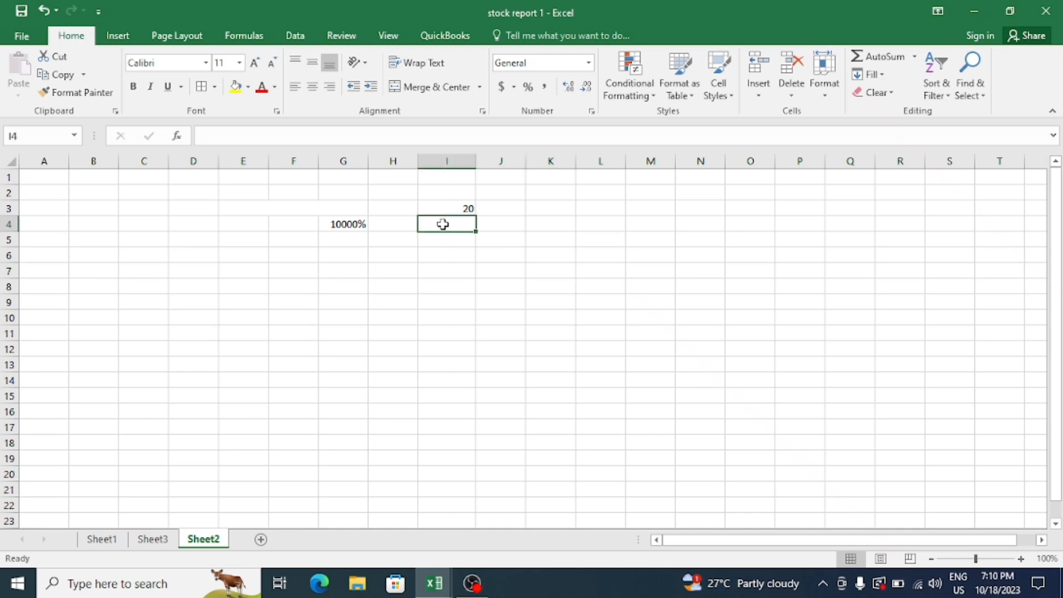